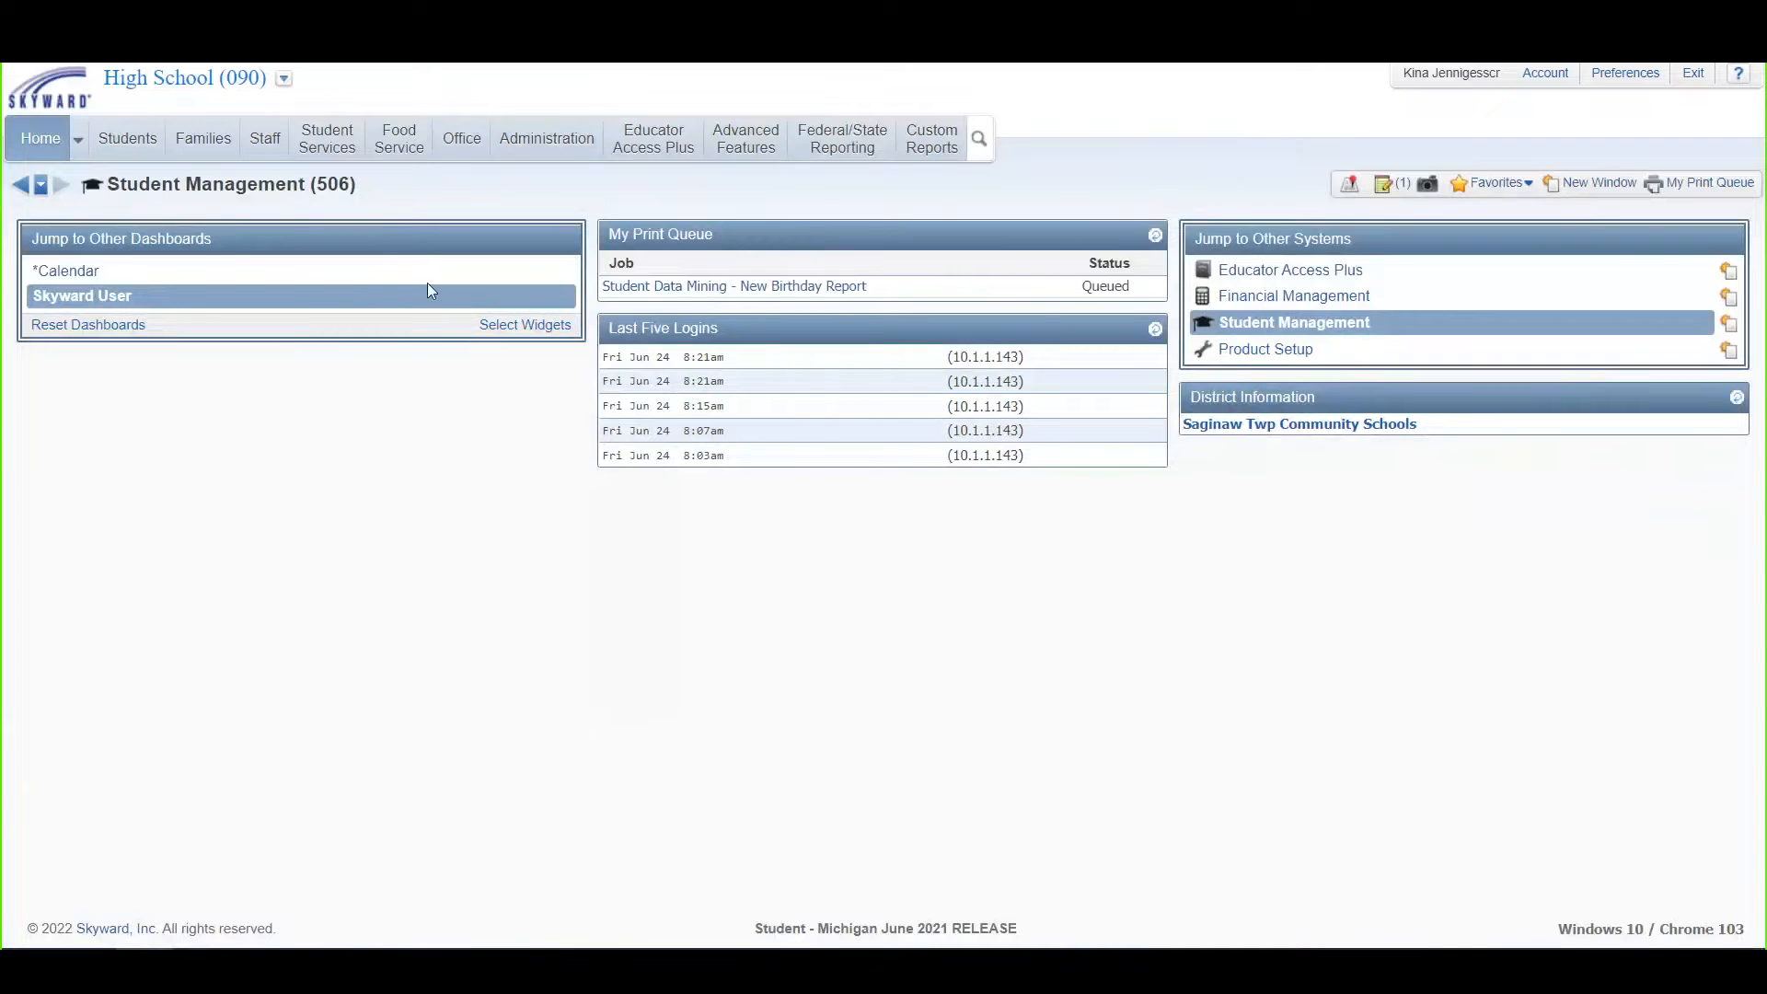
Step: Open the Attendance calendar codes setup from the Office area
click(454, 139)
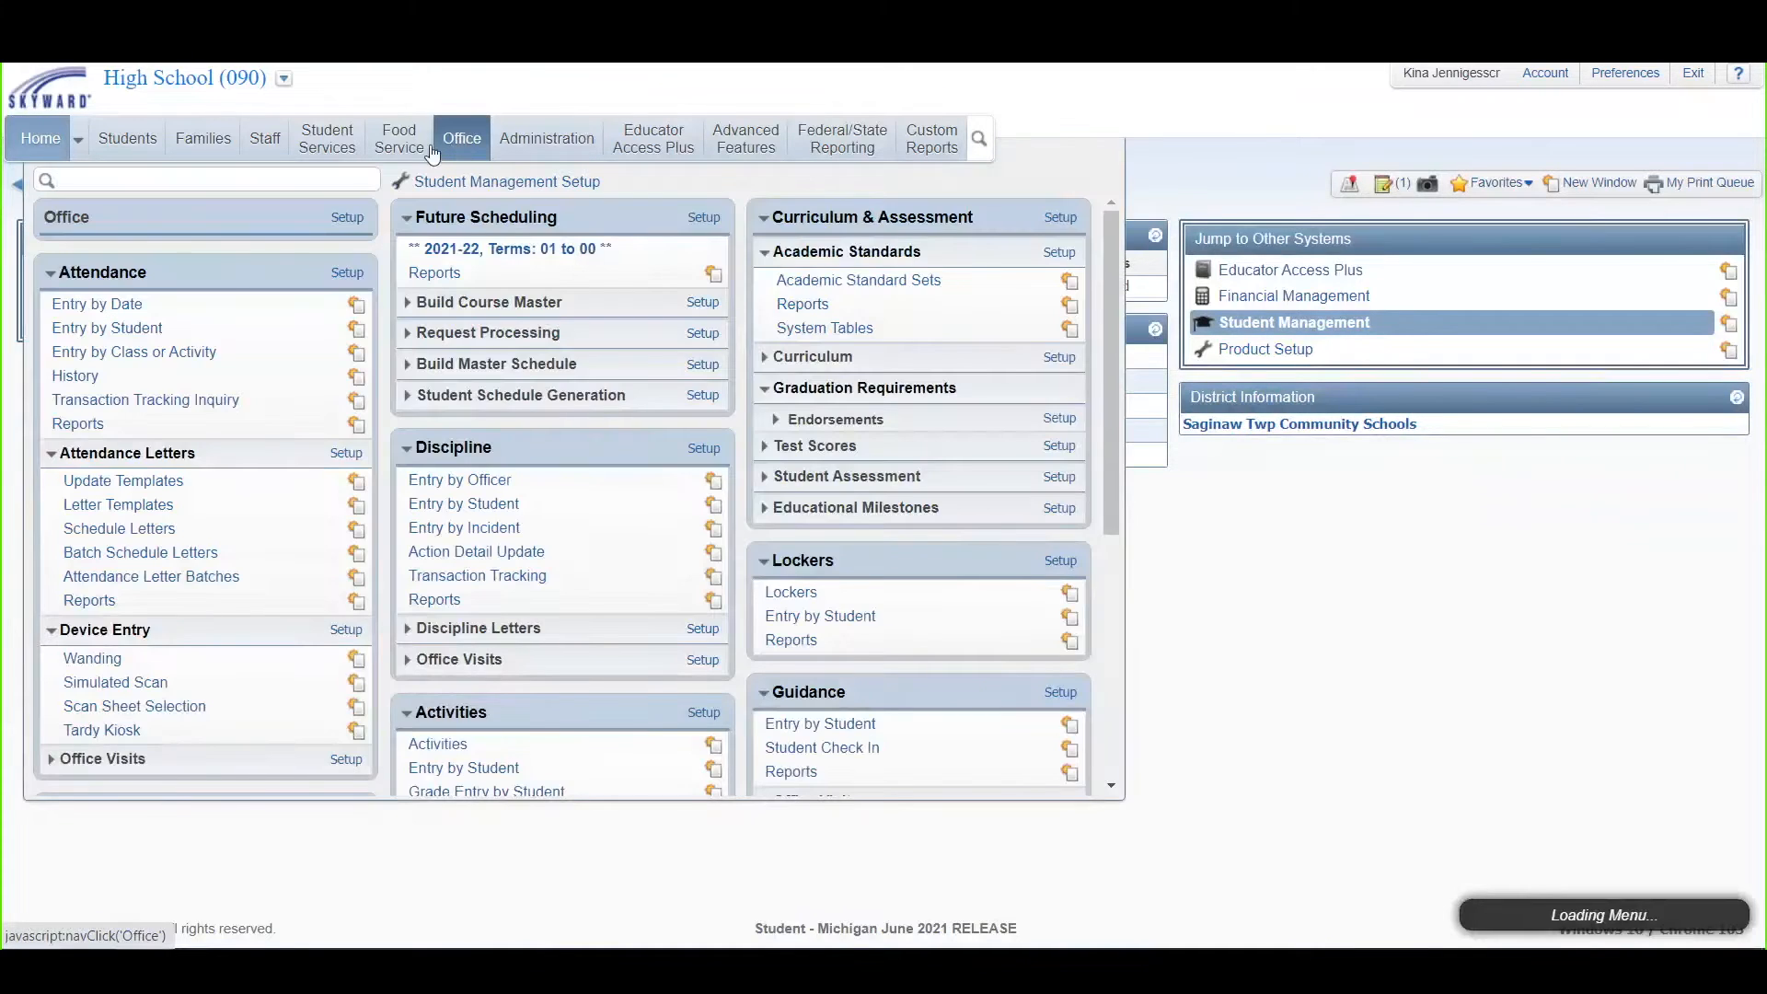
click(345, 273)
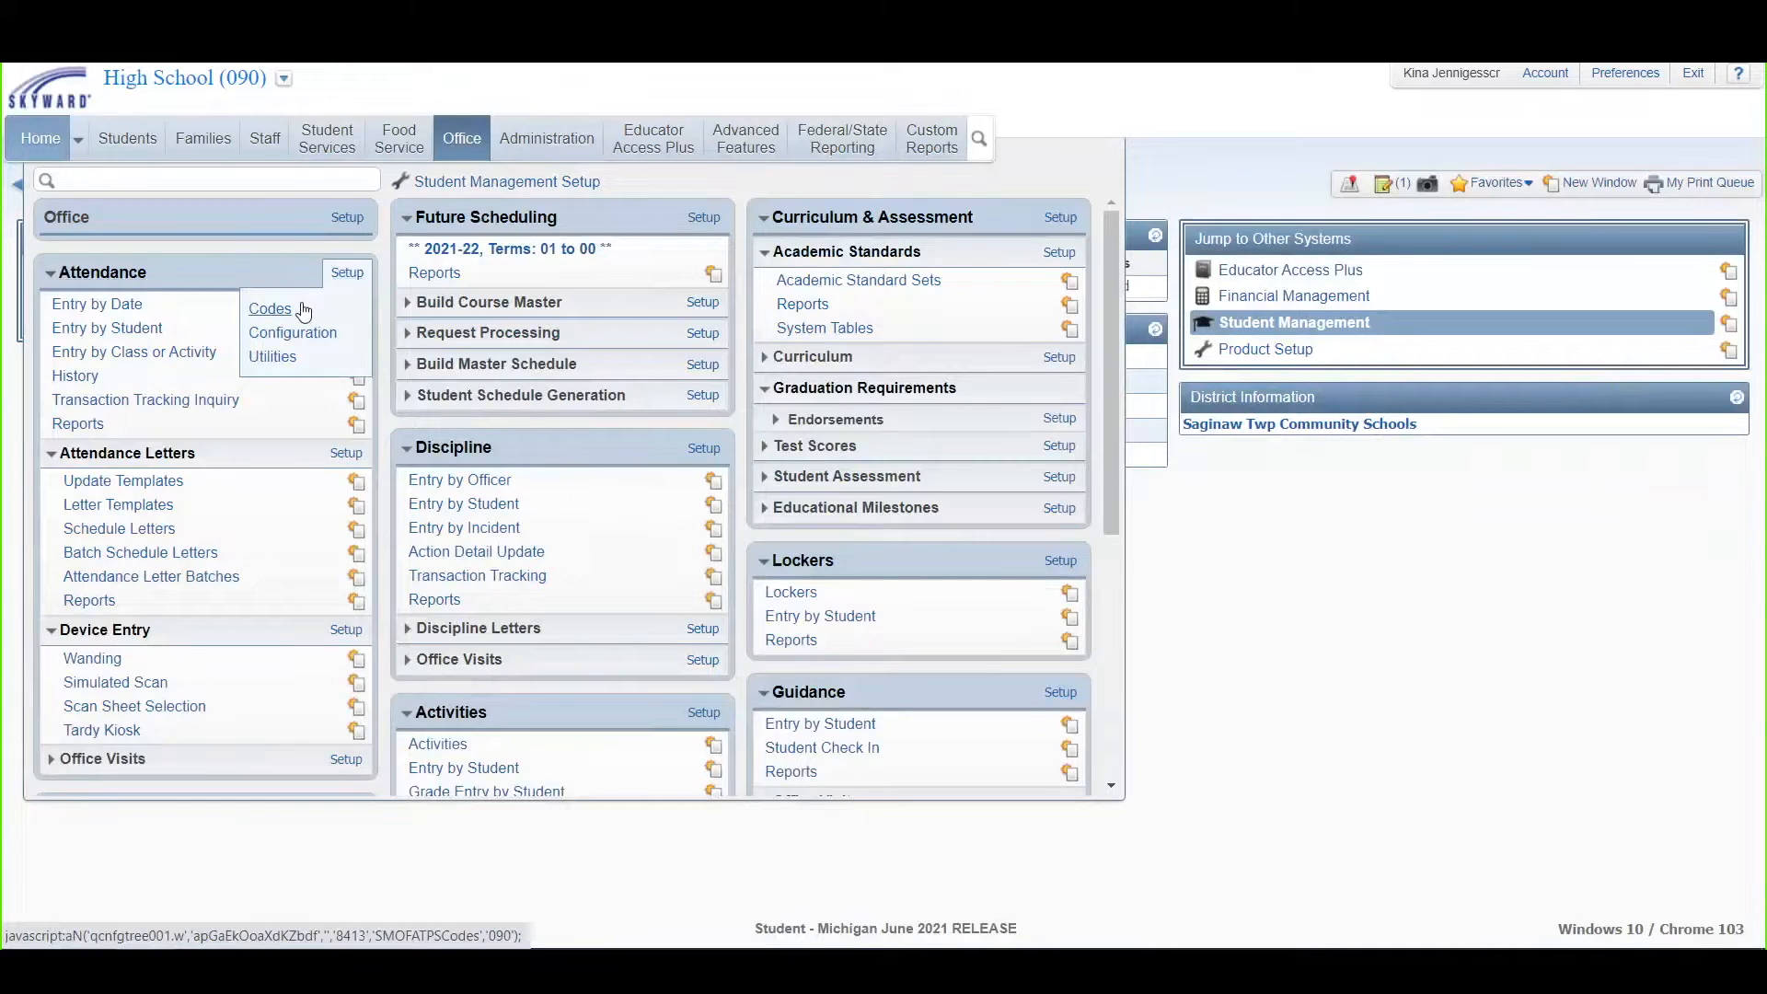
click(303, 311)
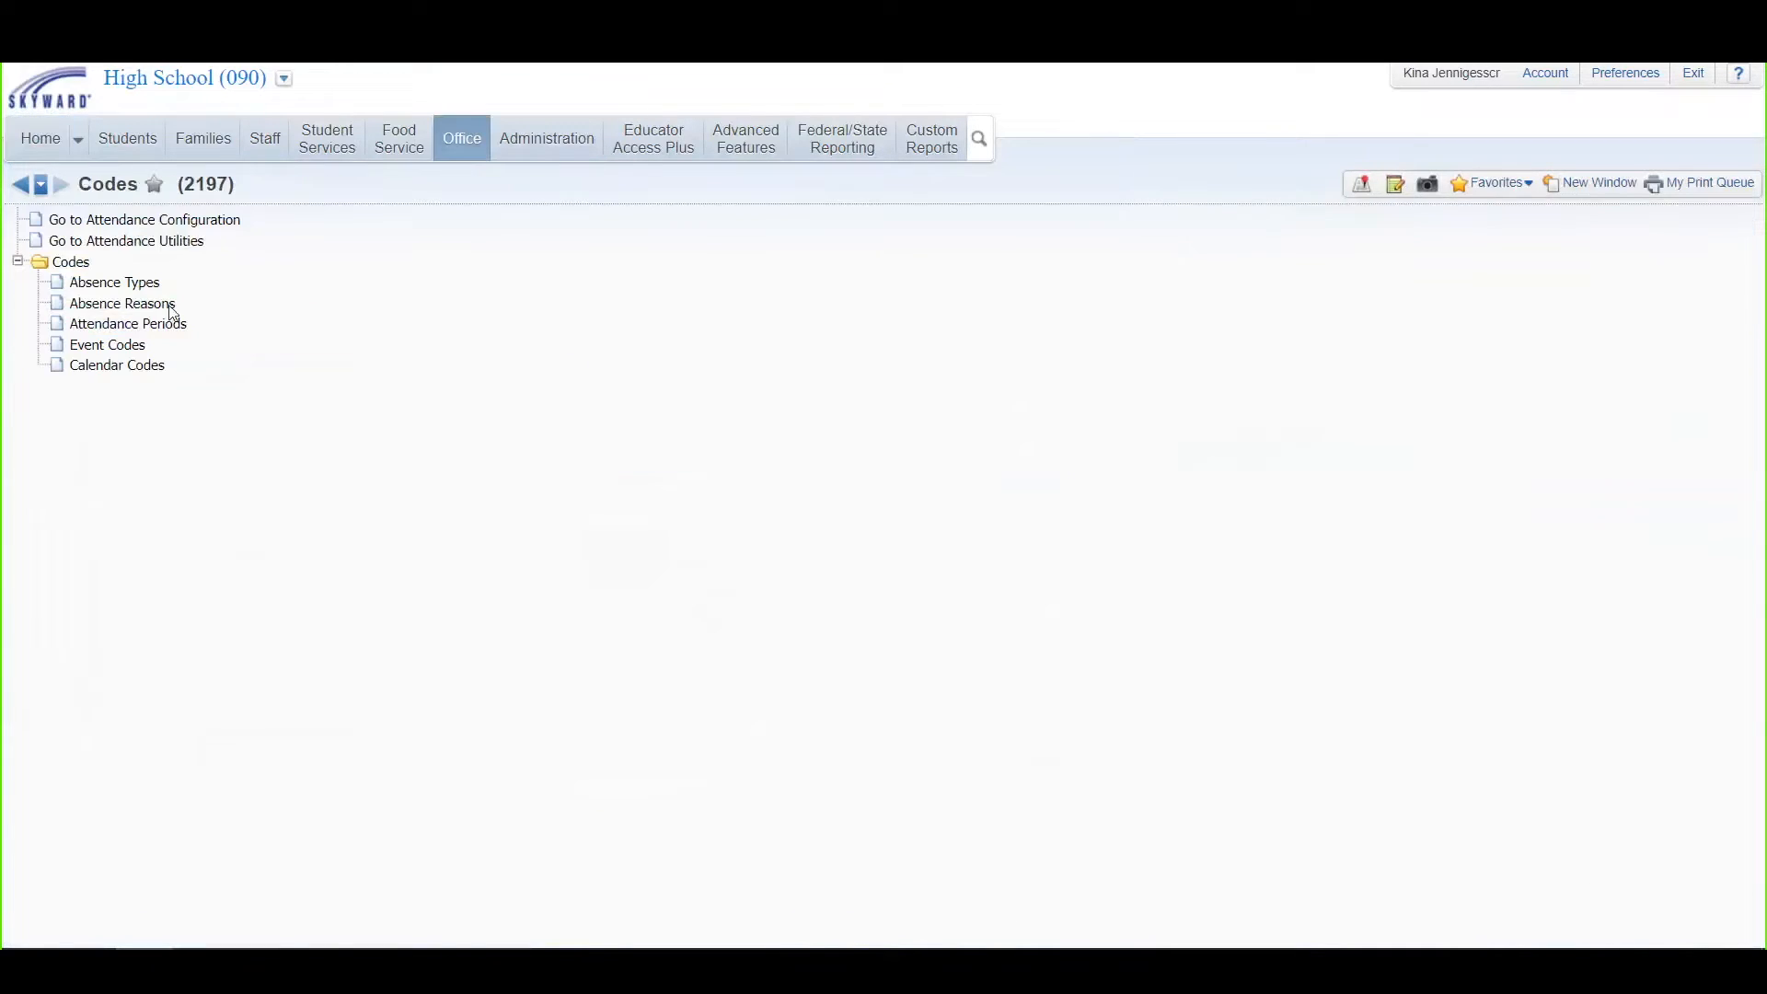
click(108, 368)
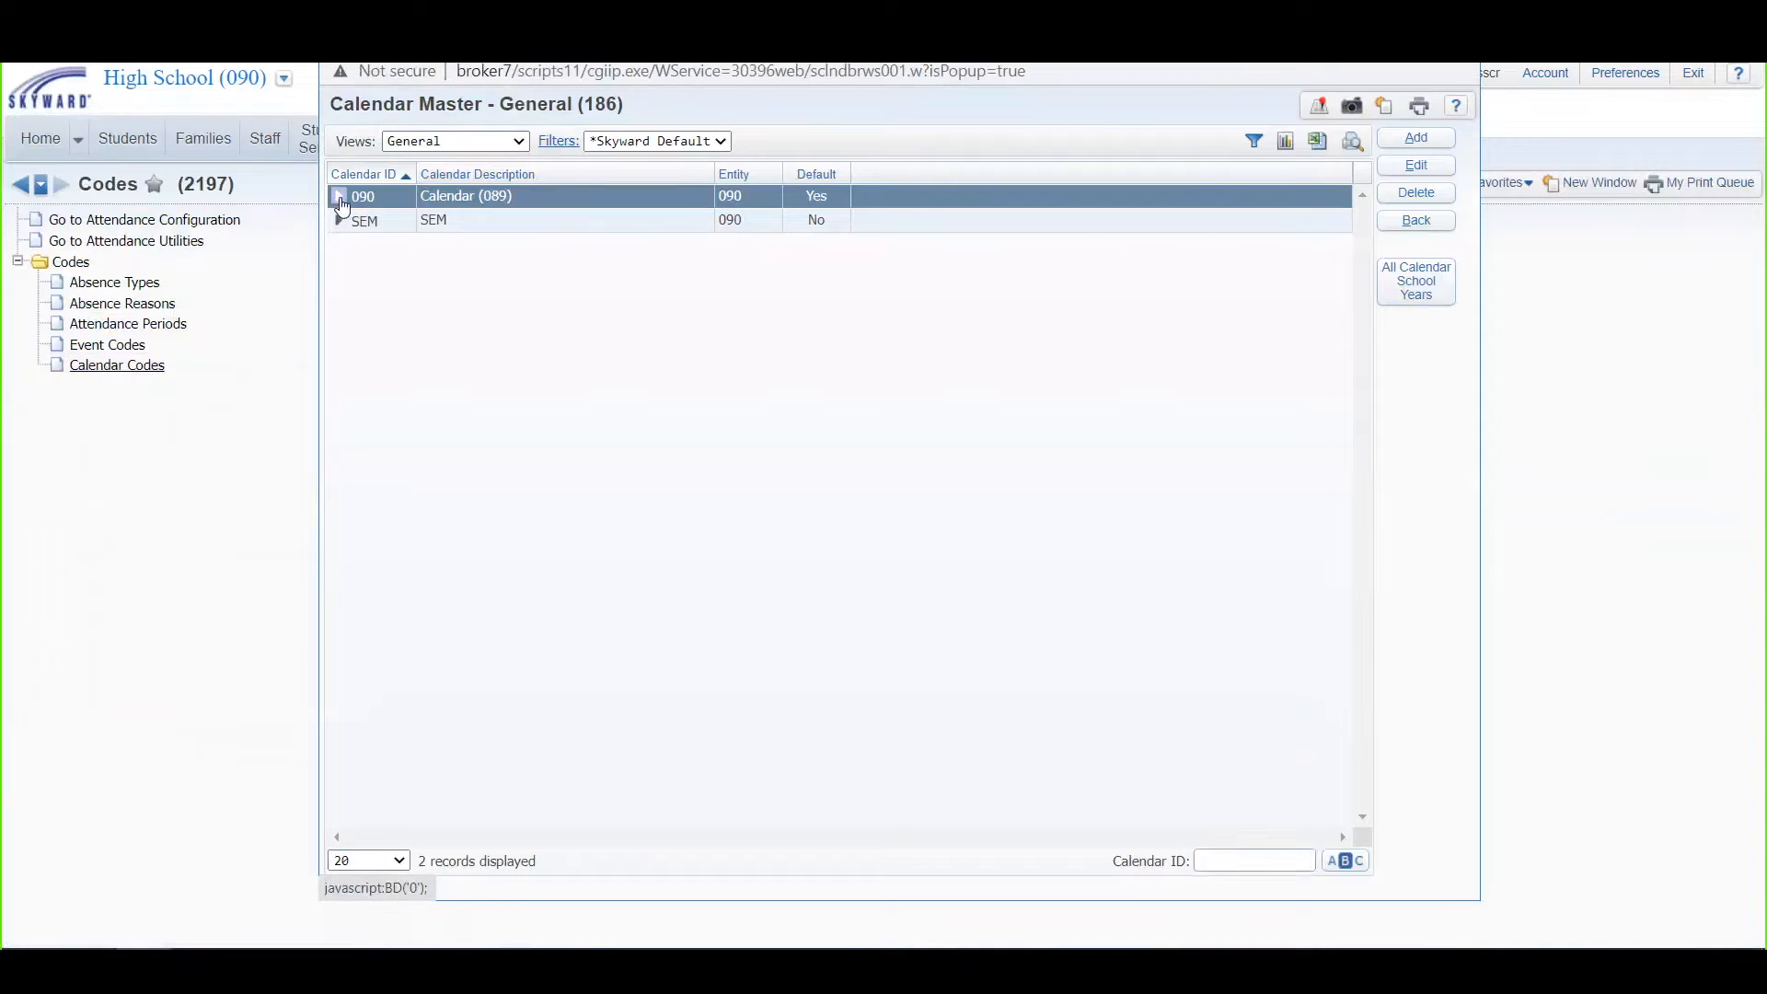
Step: Expand calendar 090's 2020-21 calendar days and set 06/24/2022 to count as 0
click(339, 197)
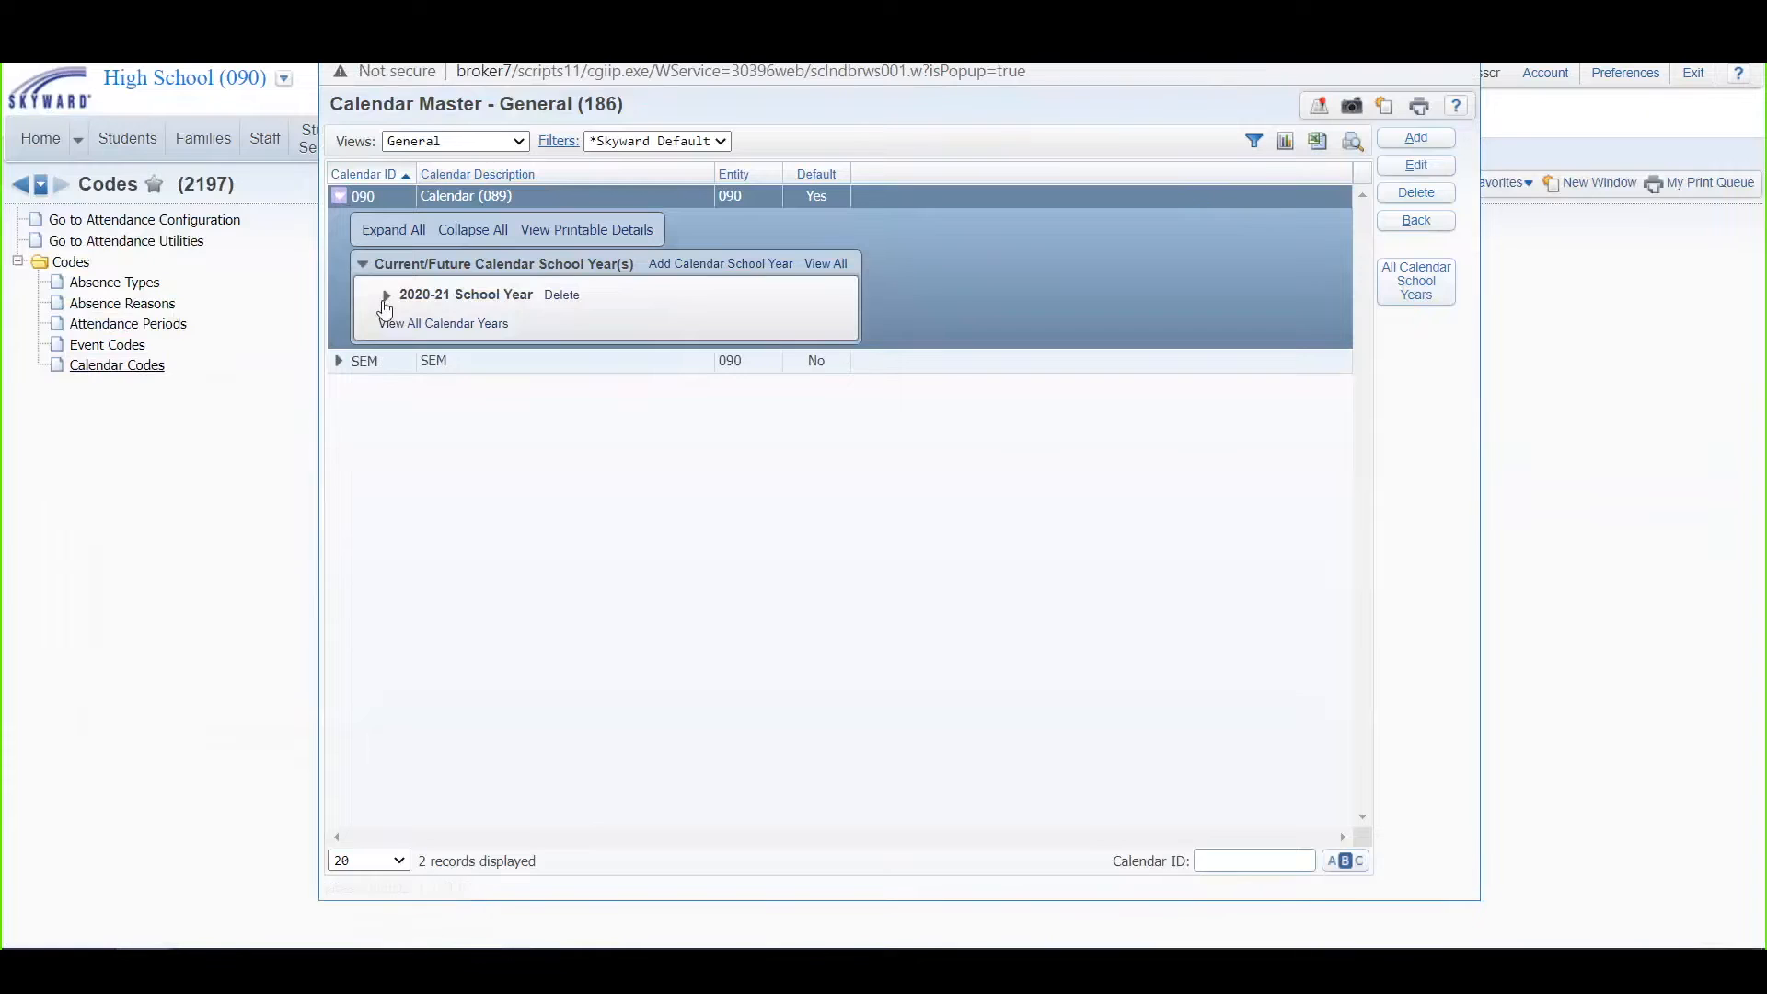
click(385, 295)
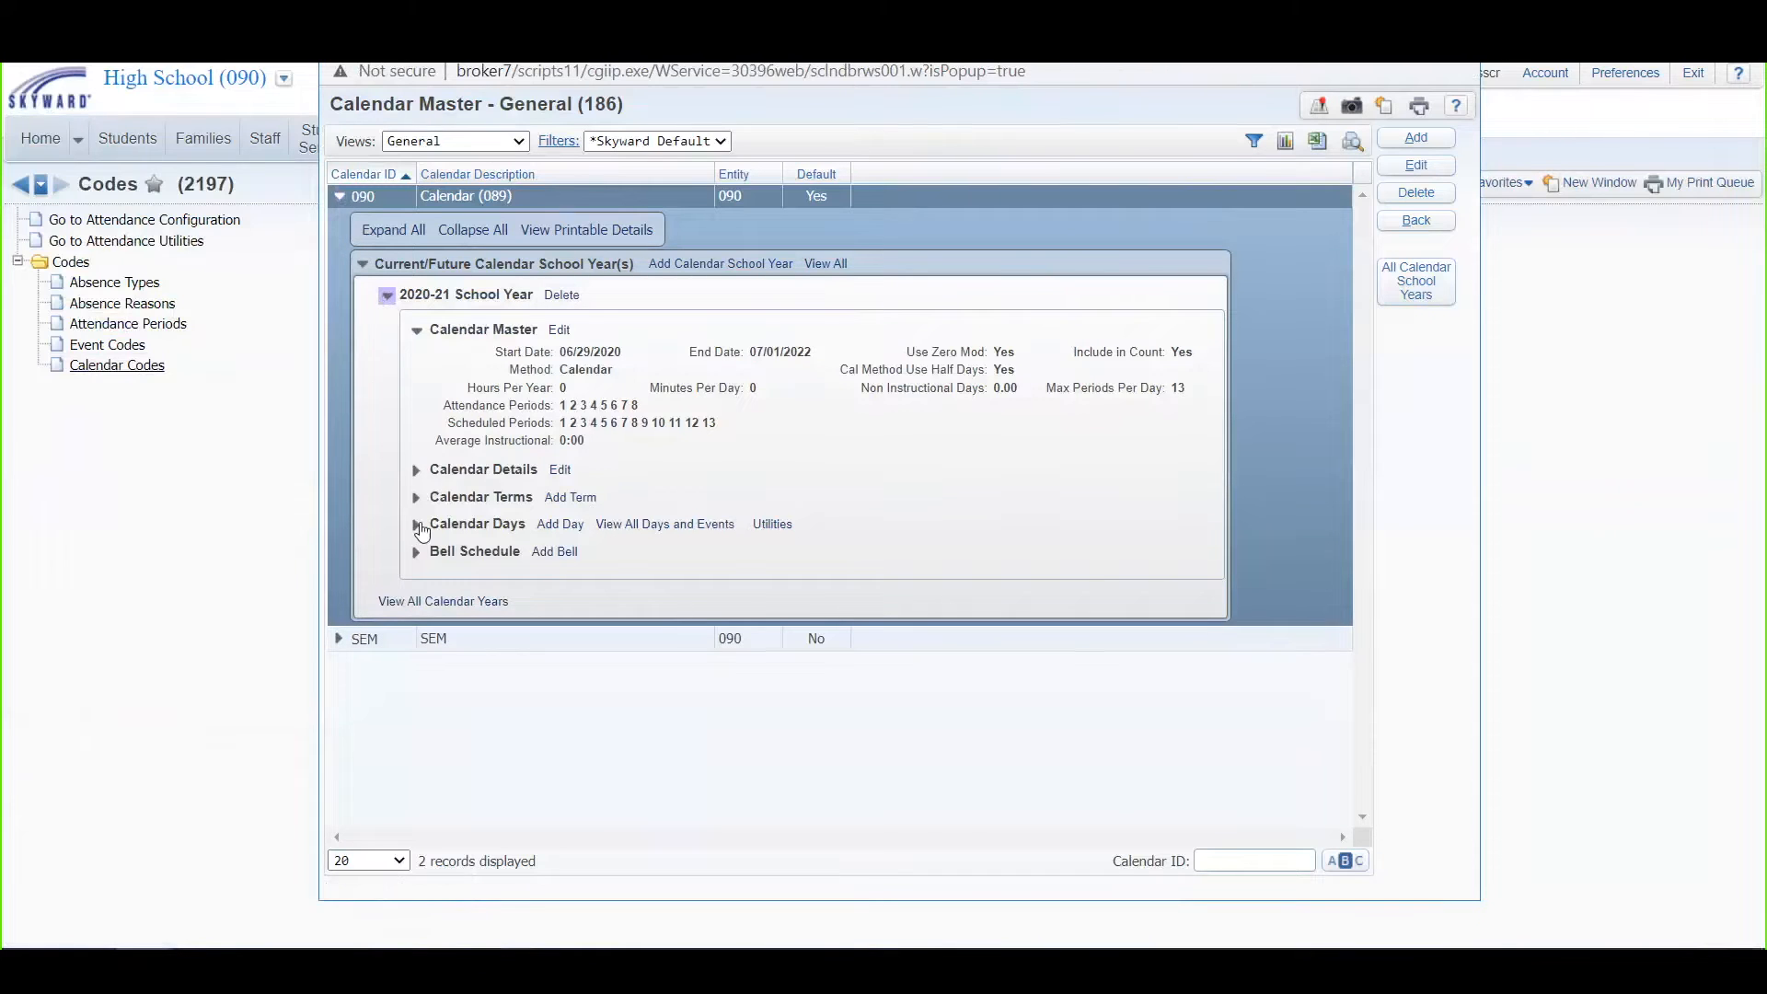
click(417, 523)
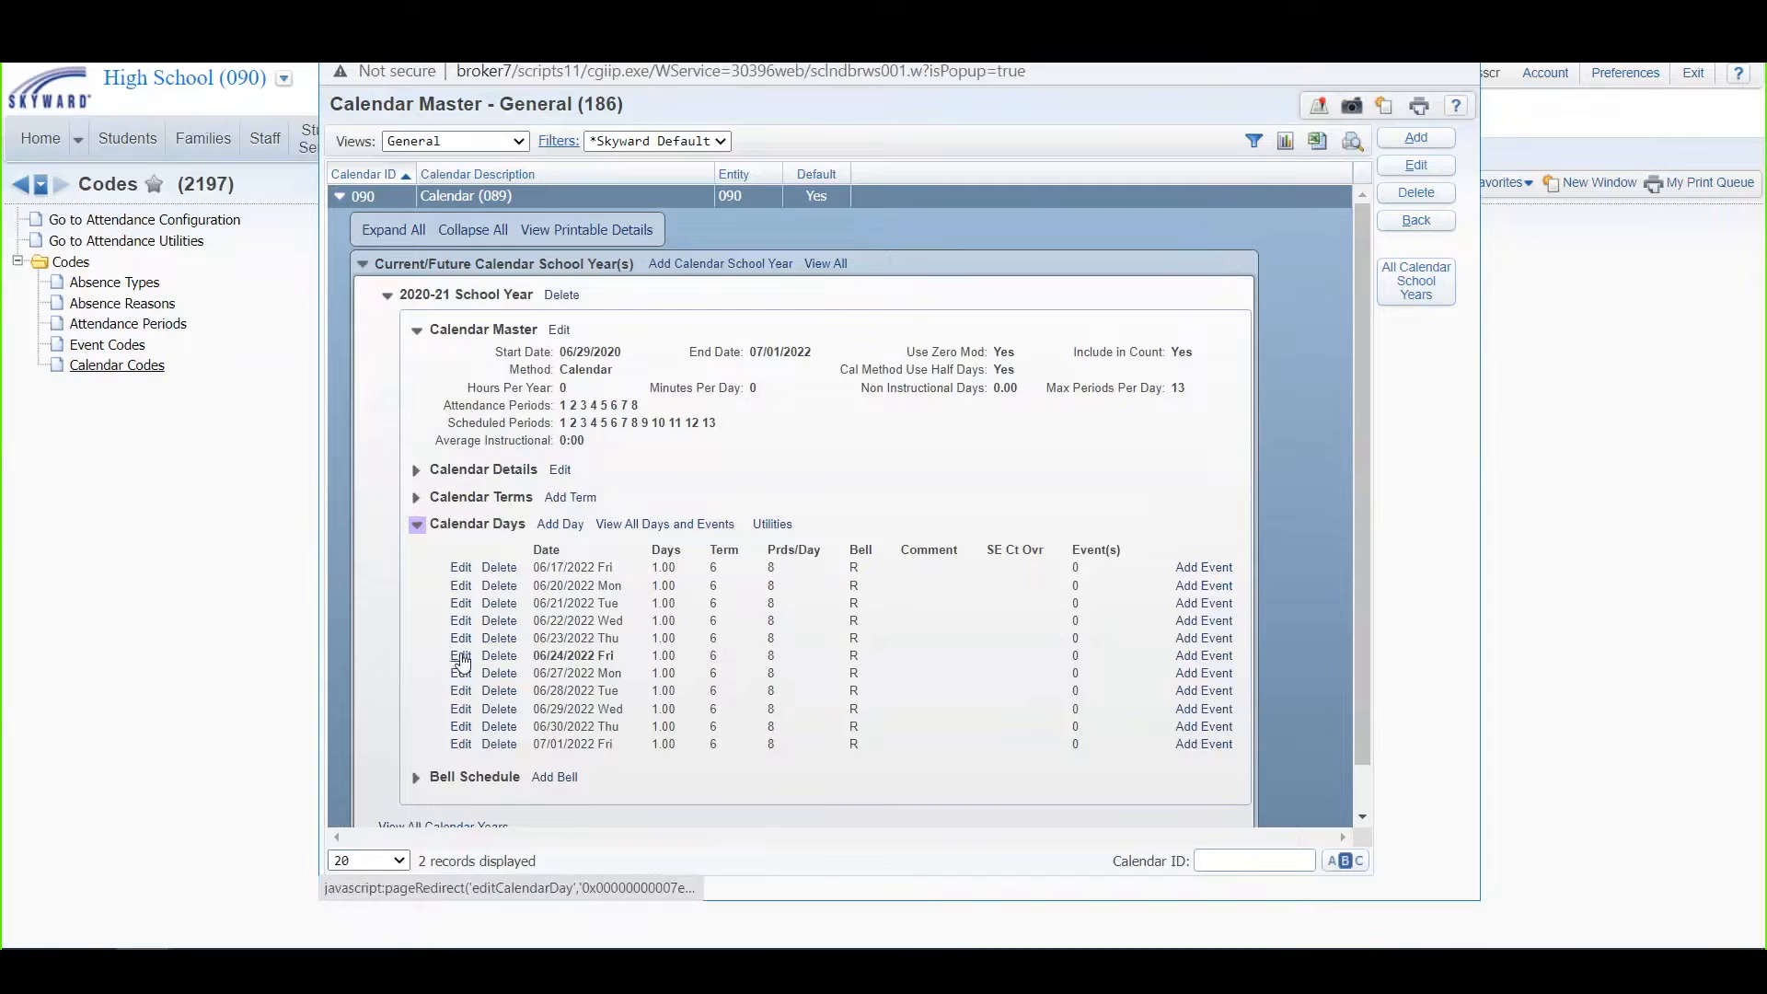
click(461, 656)
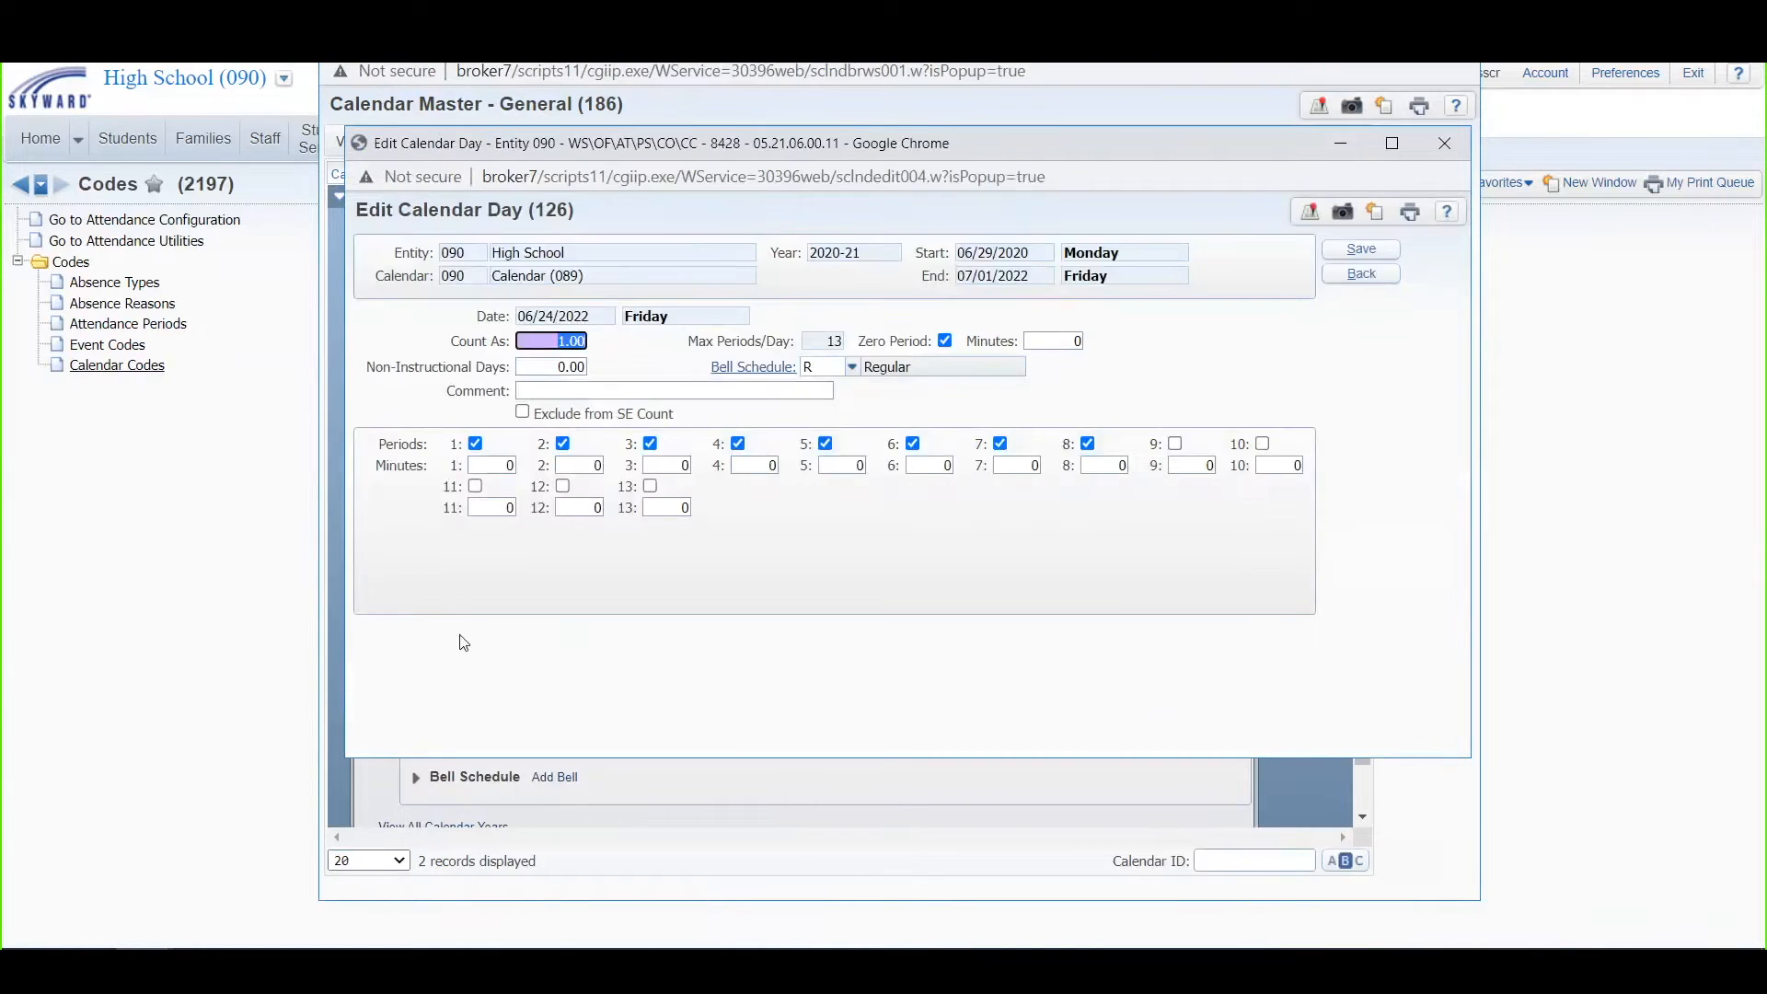
text(0)
click(1358, 251)
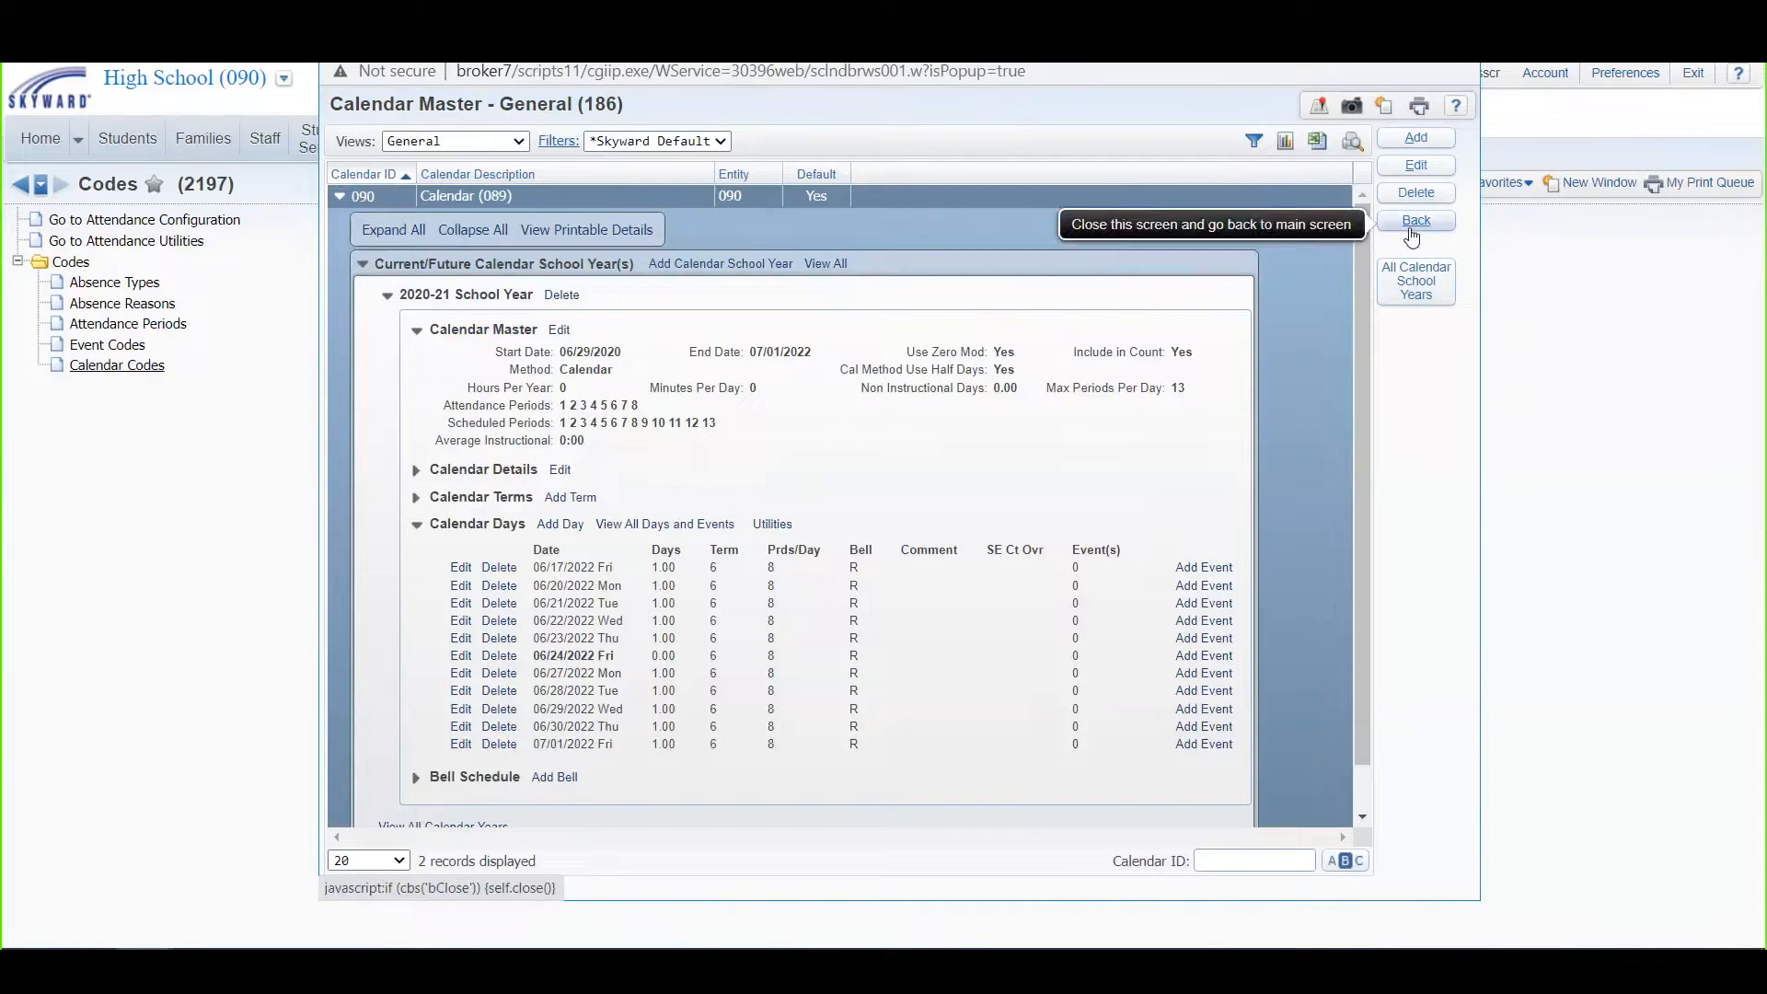
Step: Start a new Mass Change Calendar Days for Multiple Calendars template from the Attendance utilities
click(1415, 221)
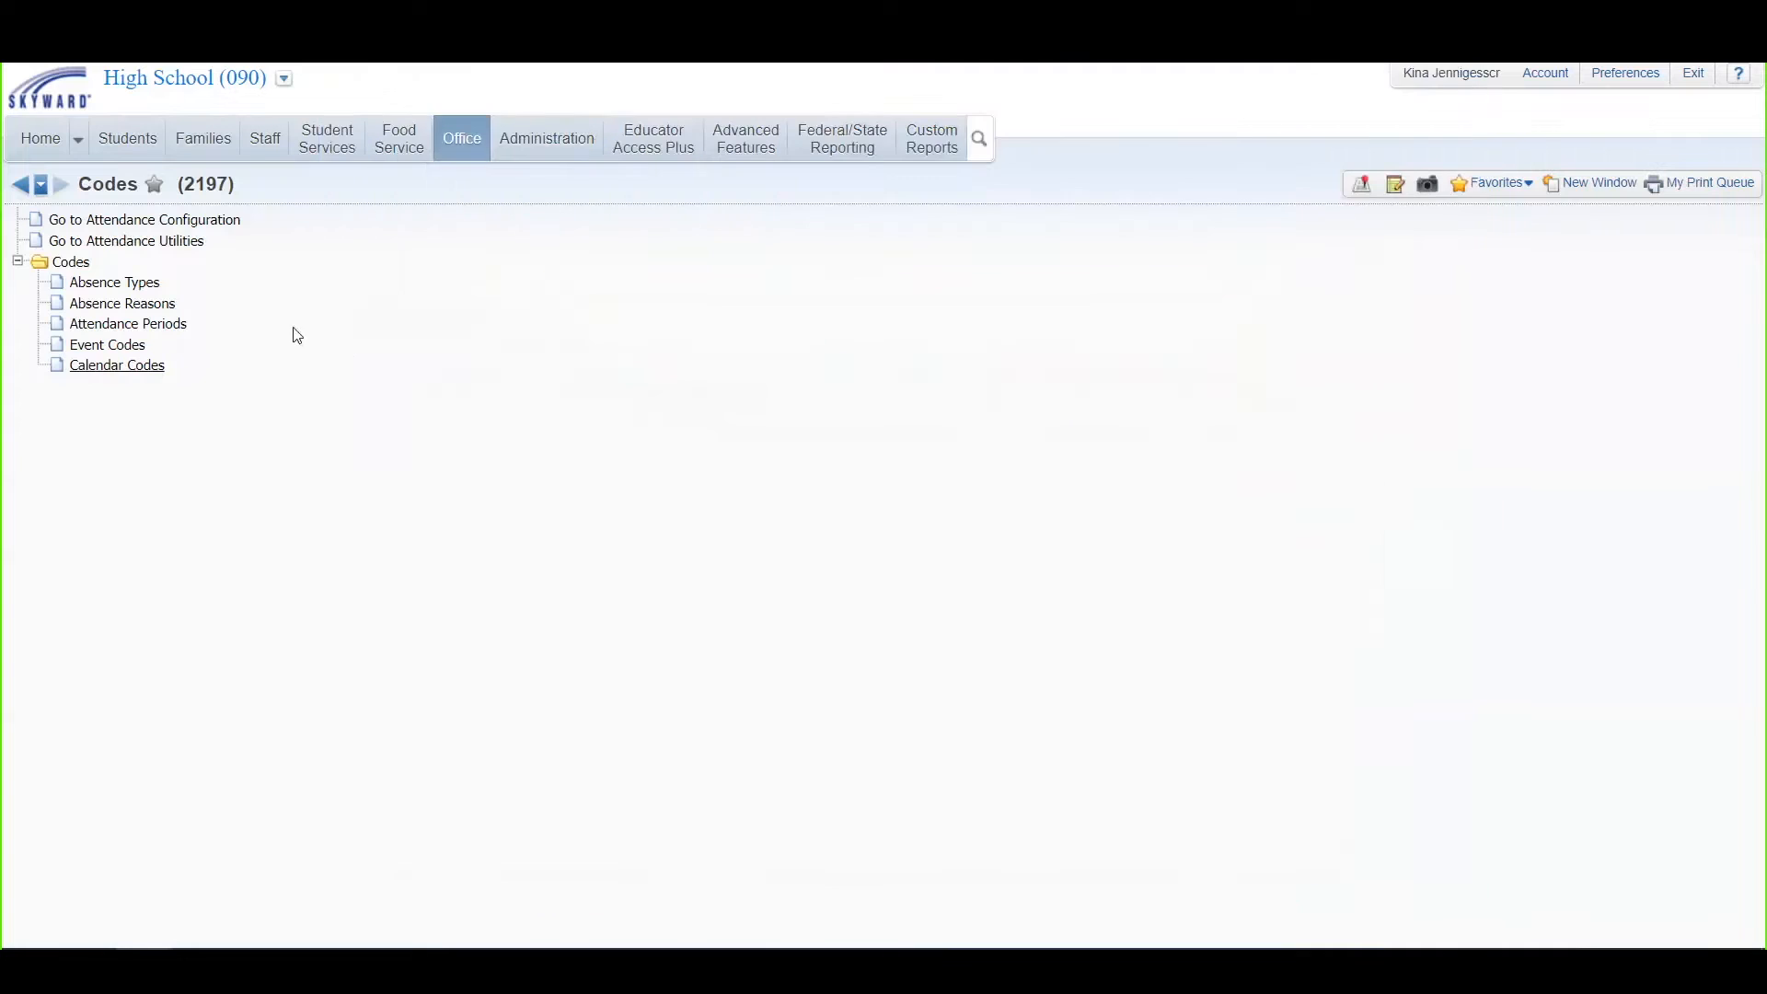
click(448, 153)
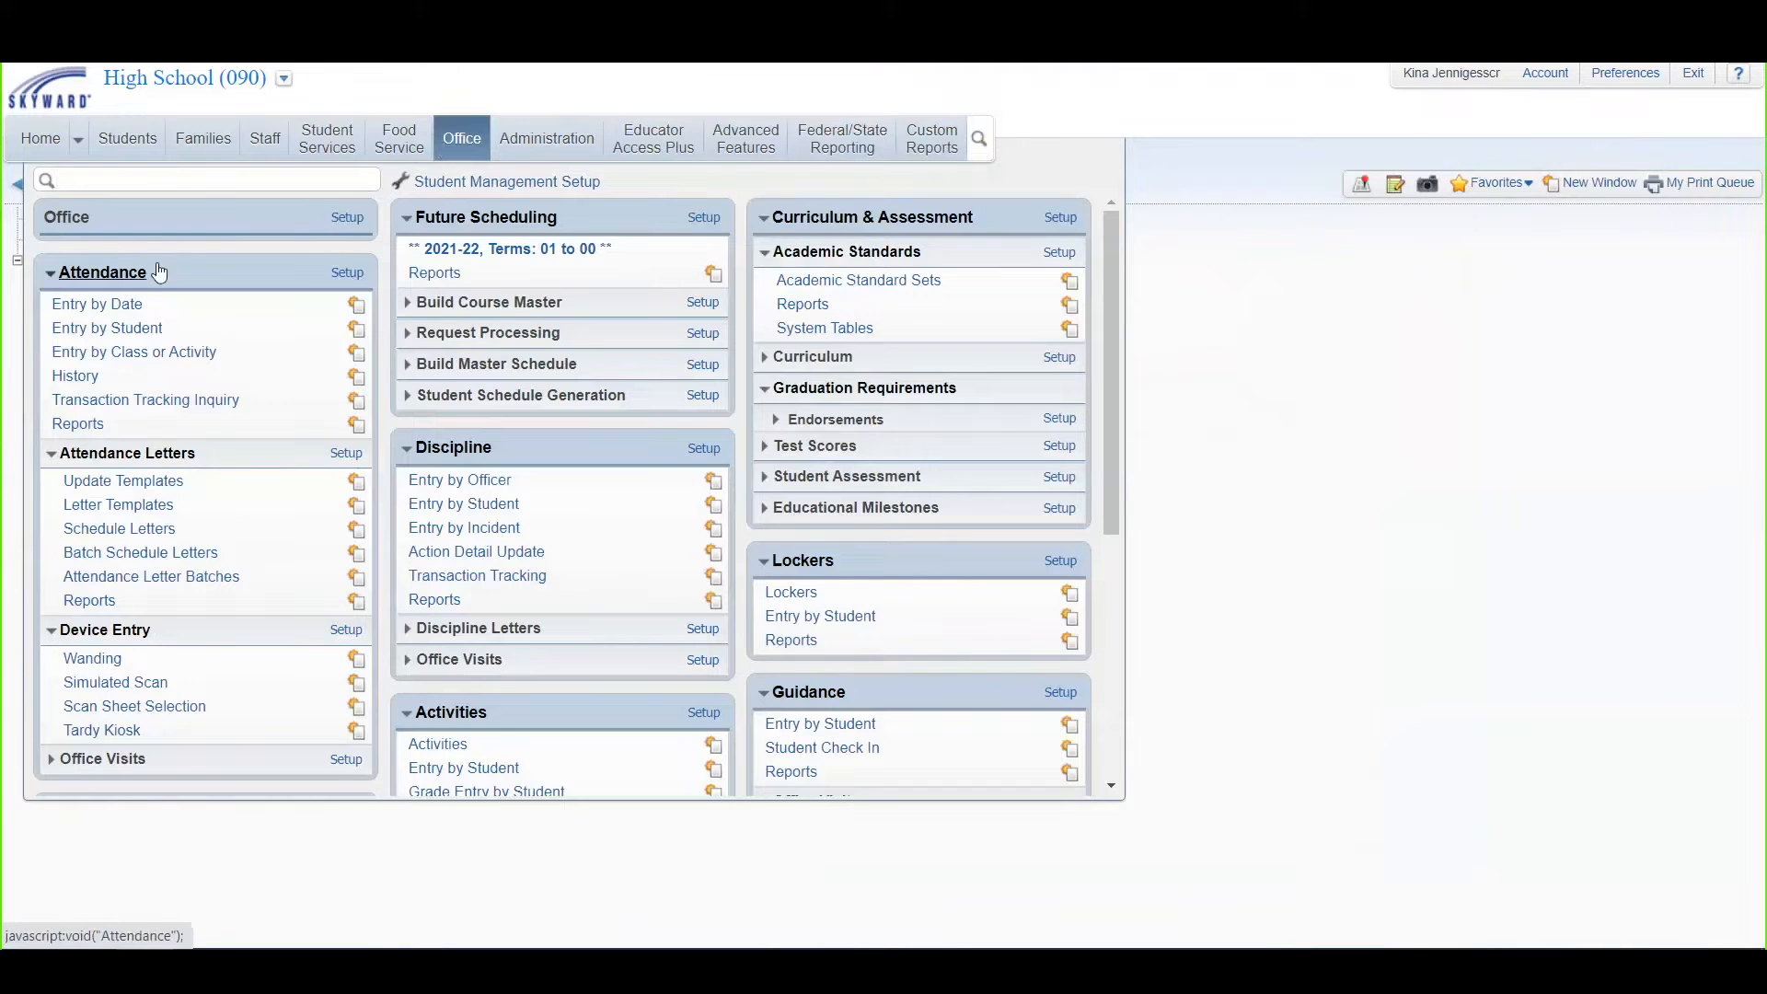
click(347, 273)
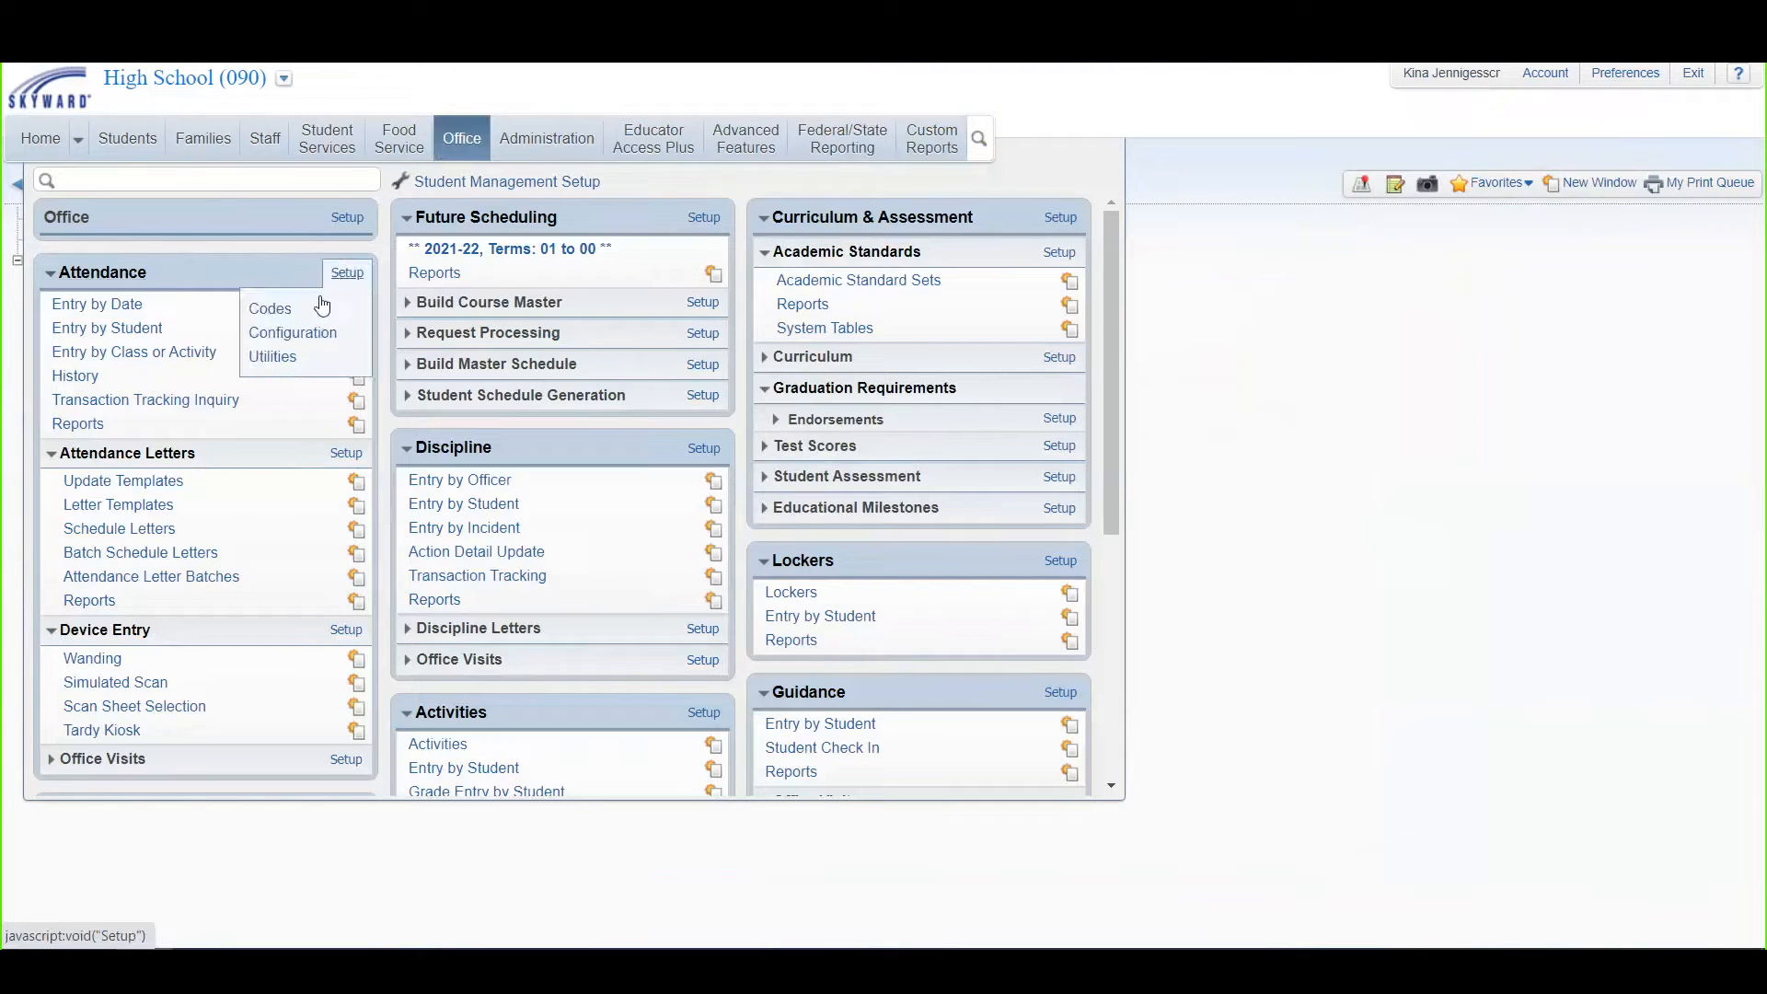
click(295, 365)
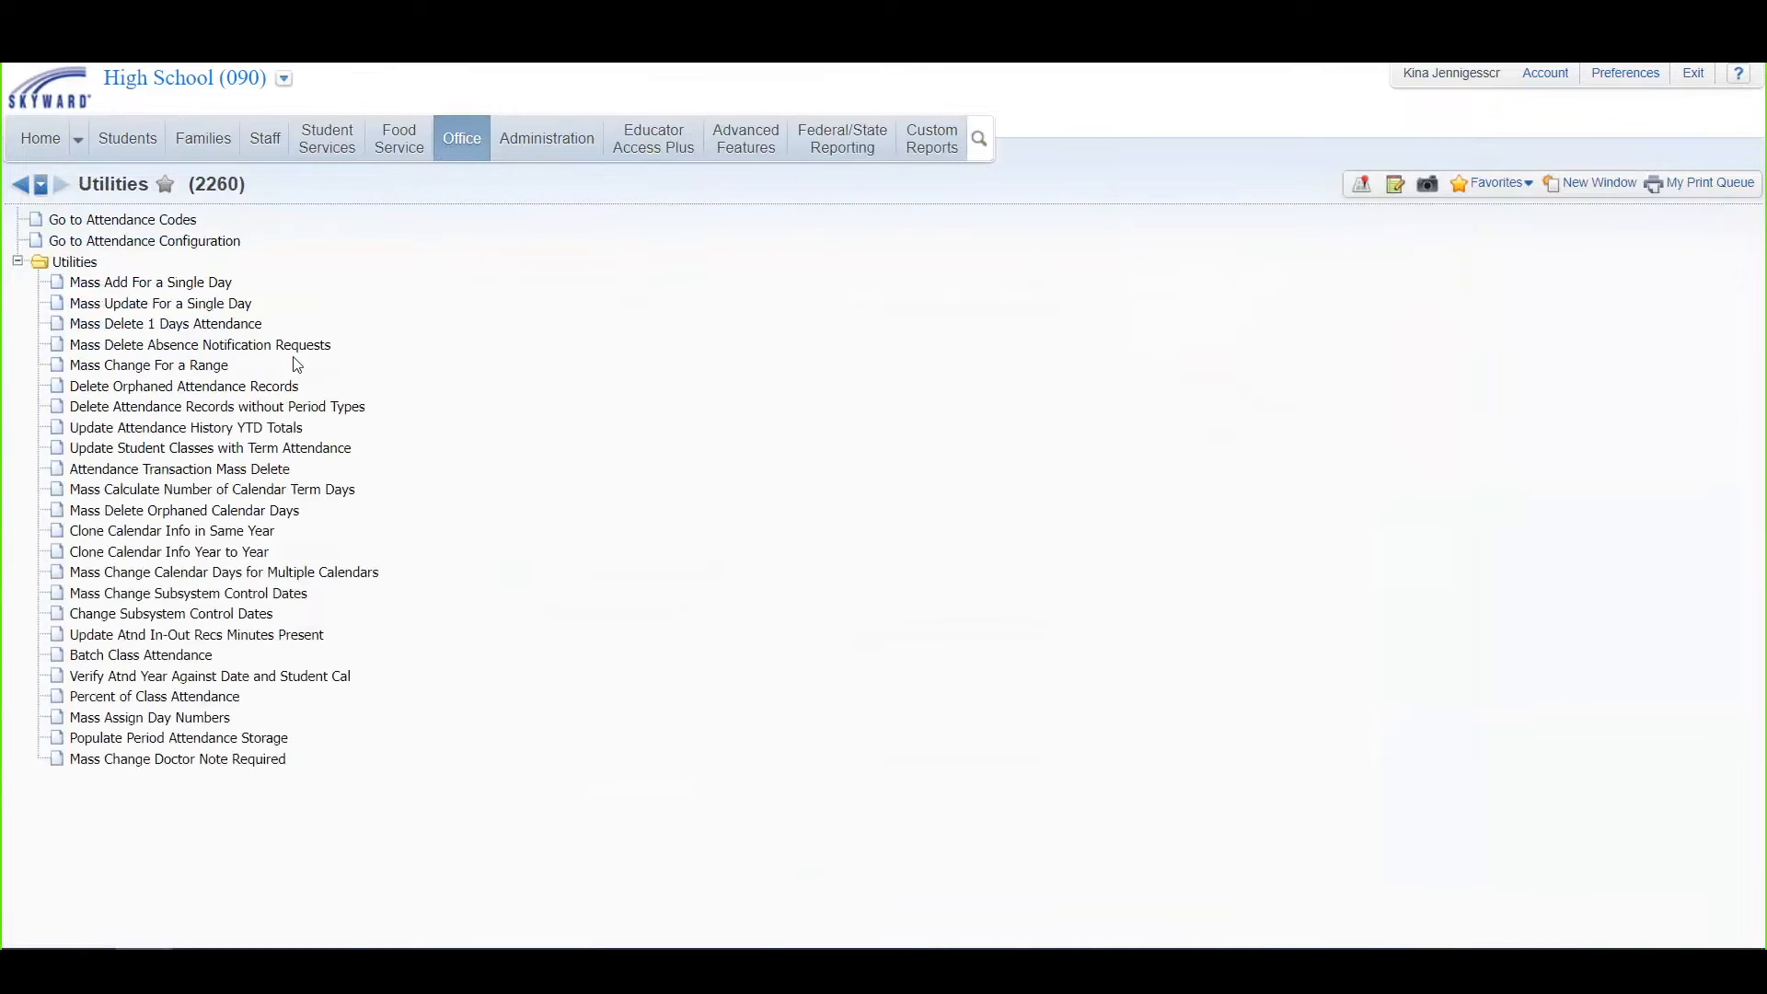
click(186, 572)
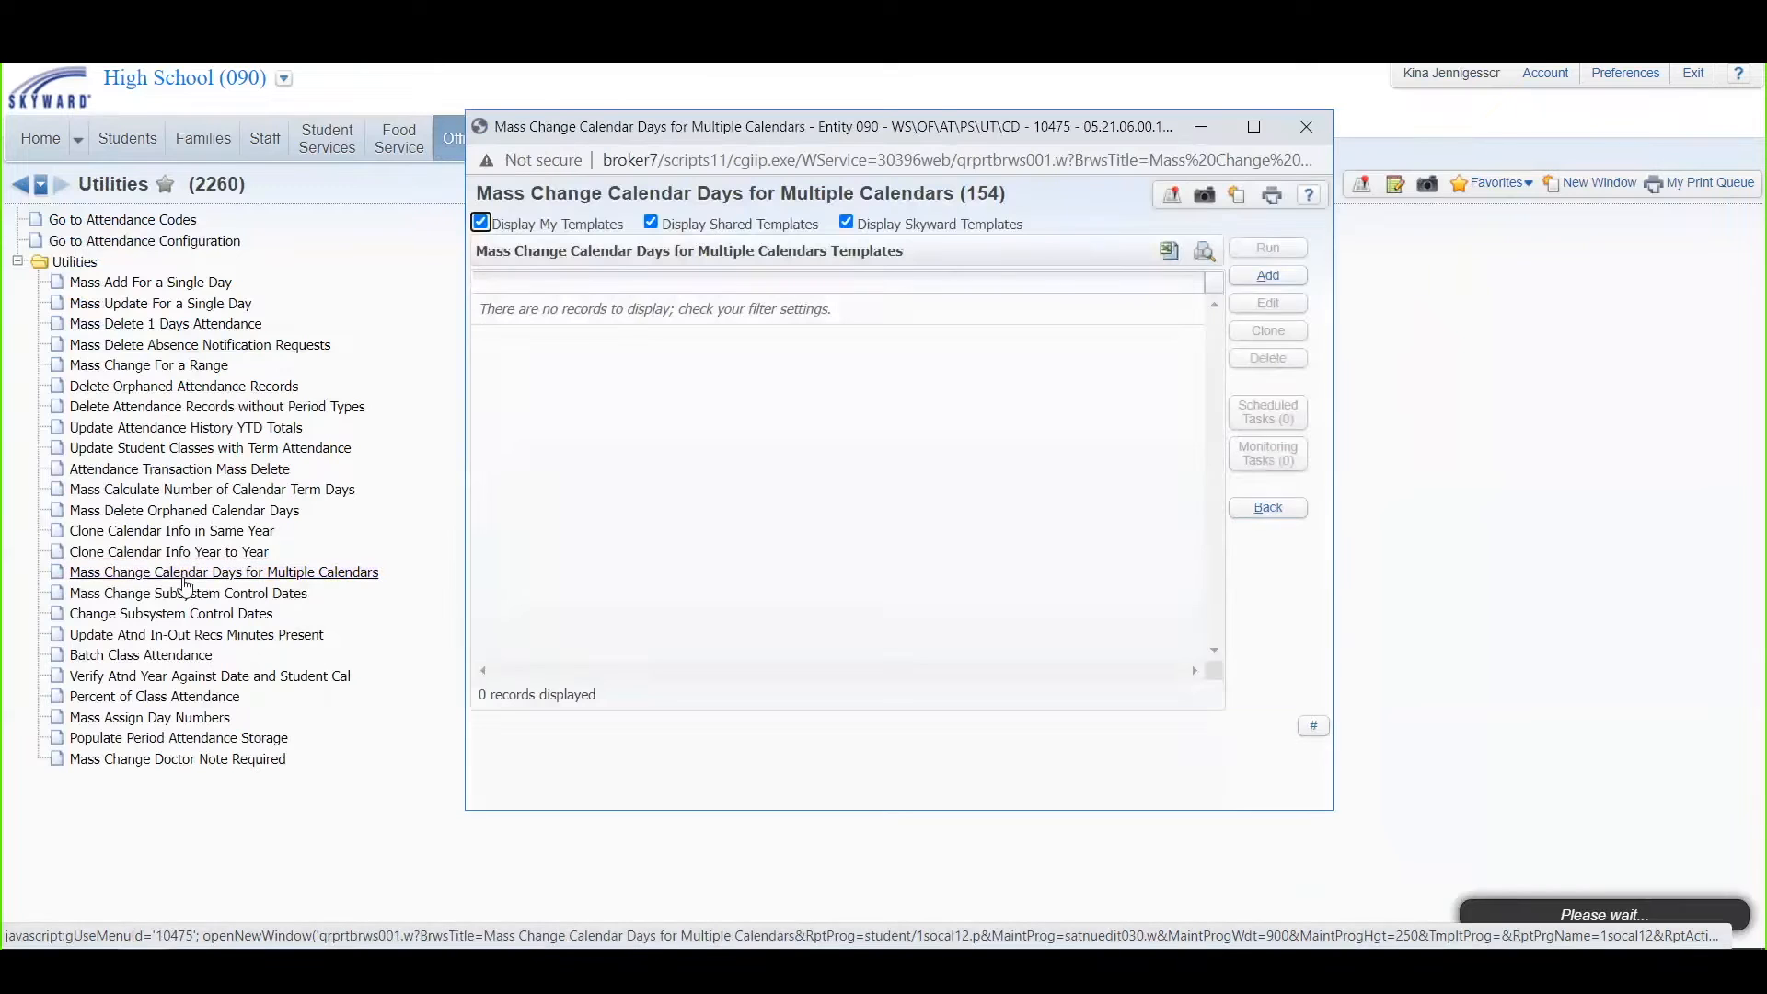
click(1263, 282)
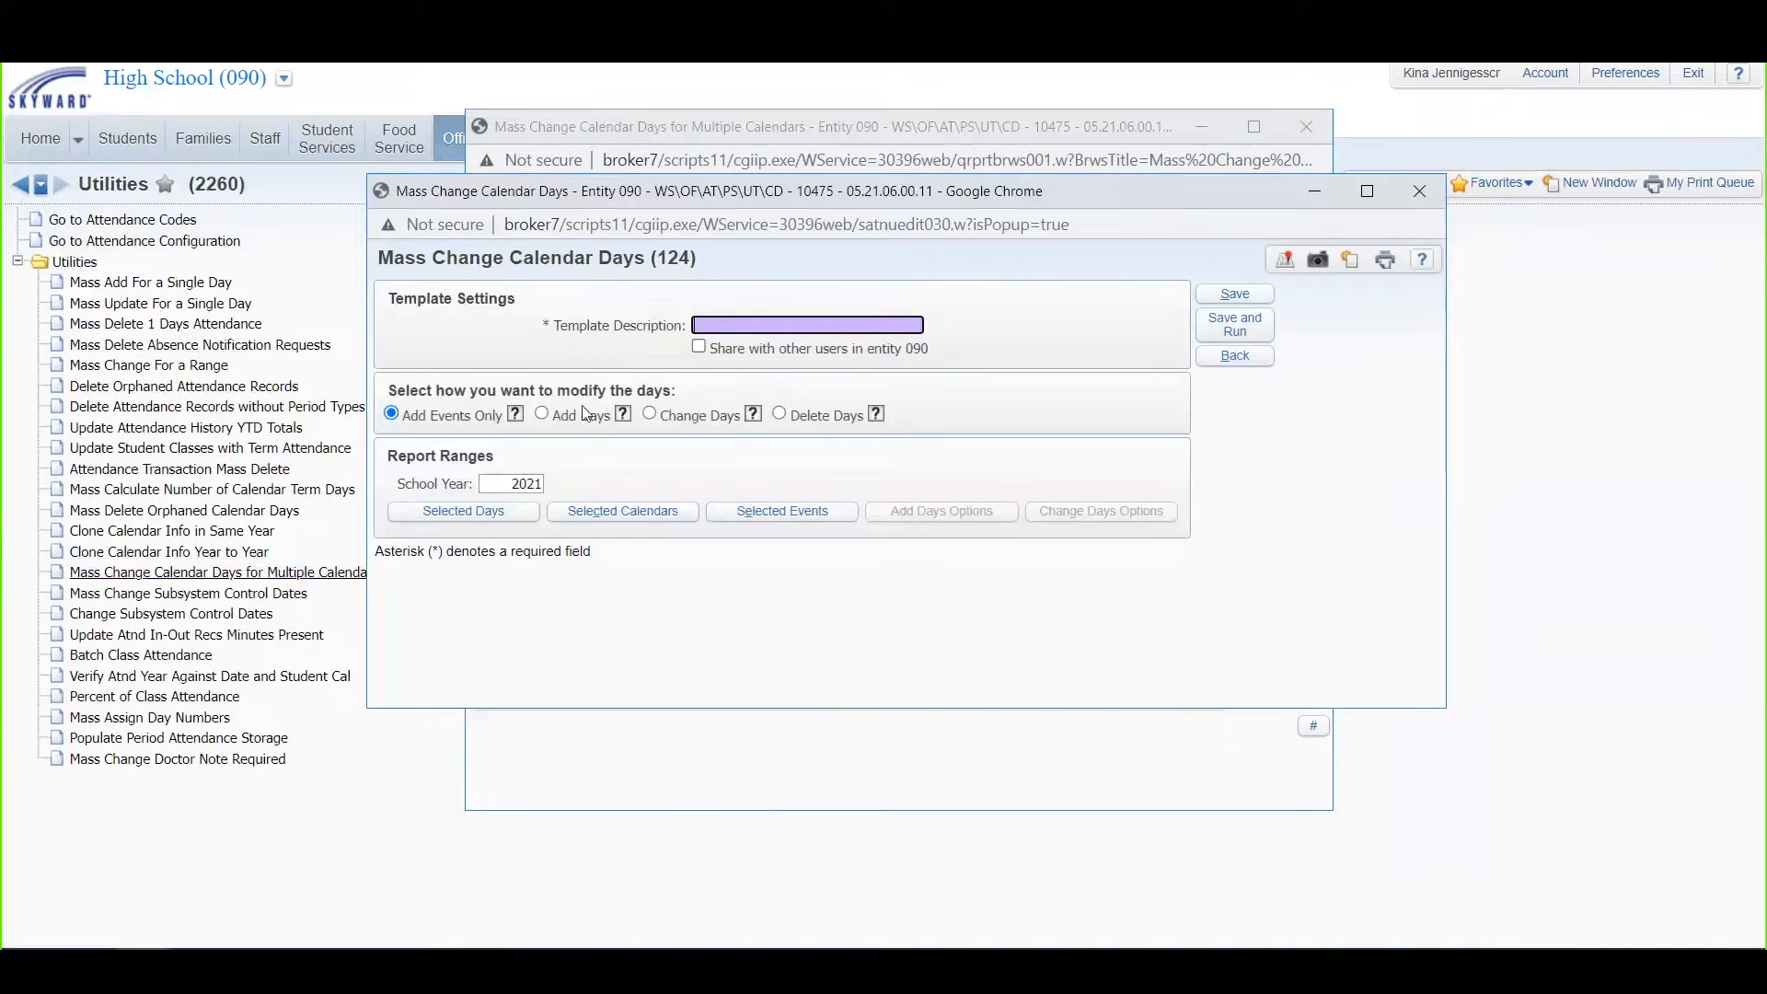
Step: Choose Change Days and select 06/24/2022 as the day to modify
click(650, 414)
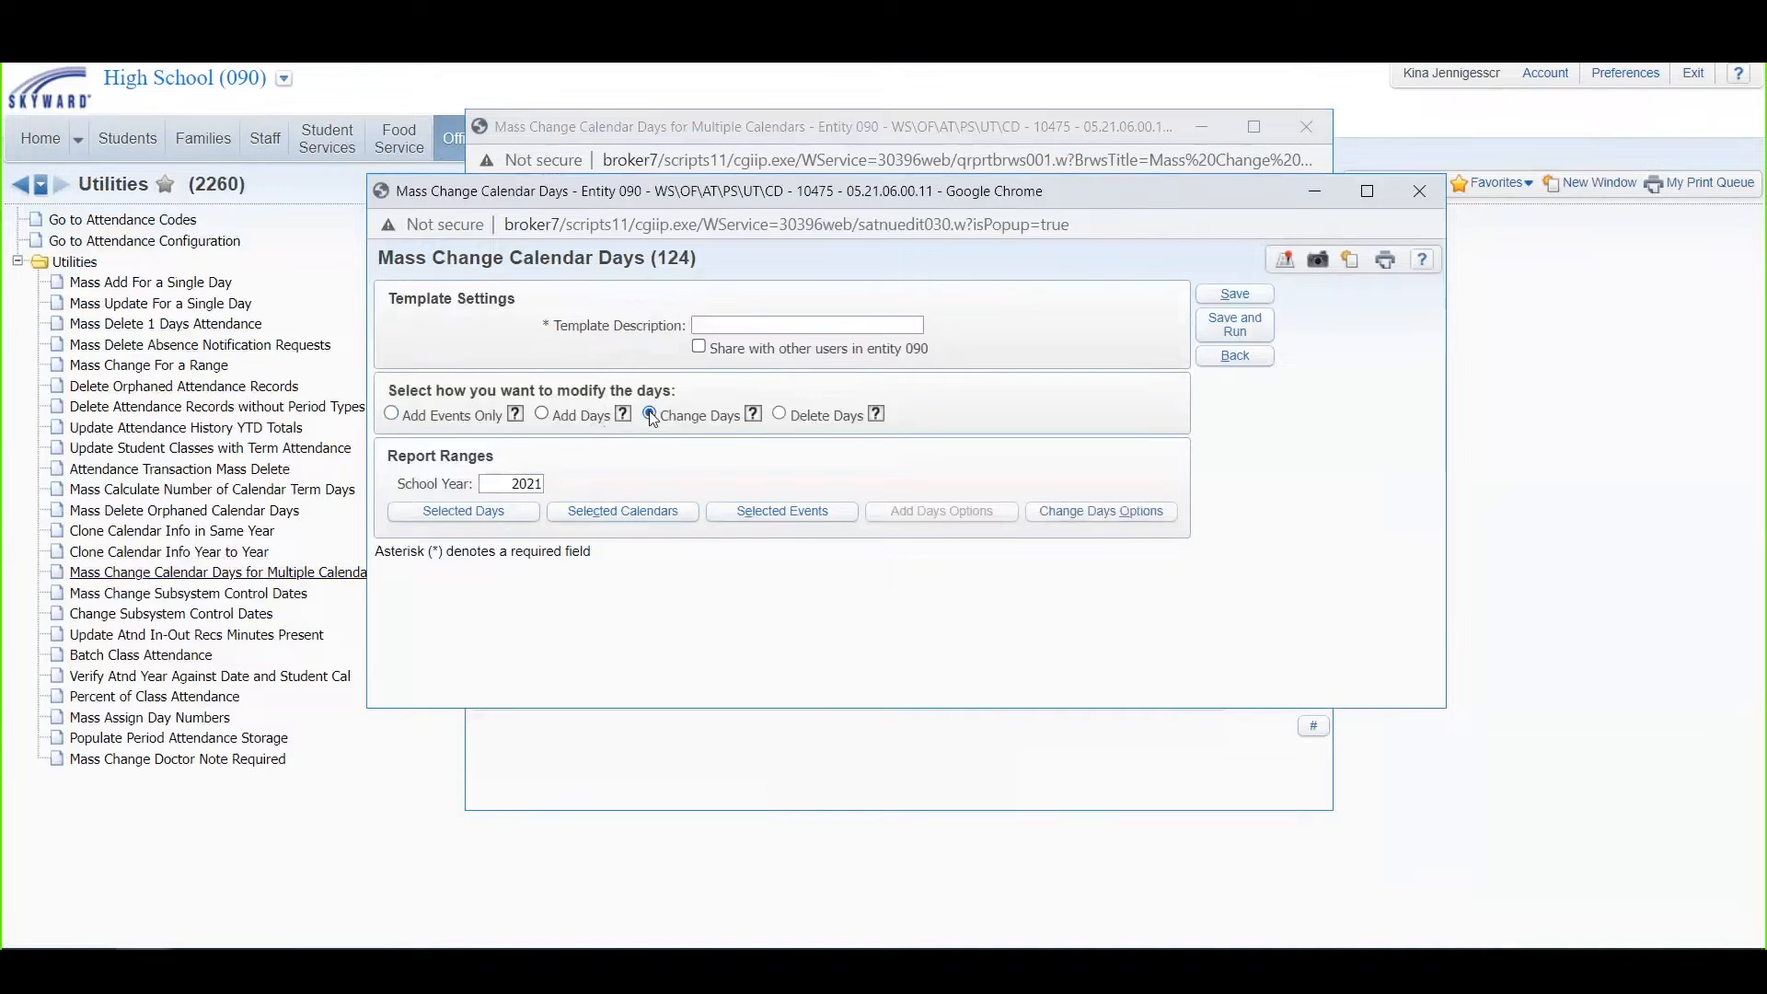
click(472, 517)
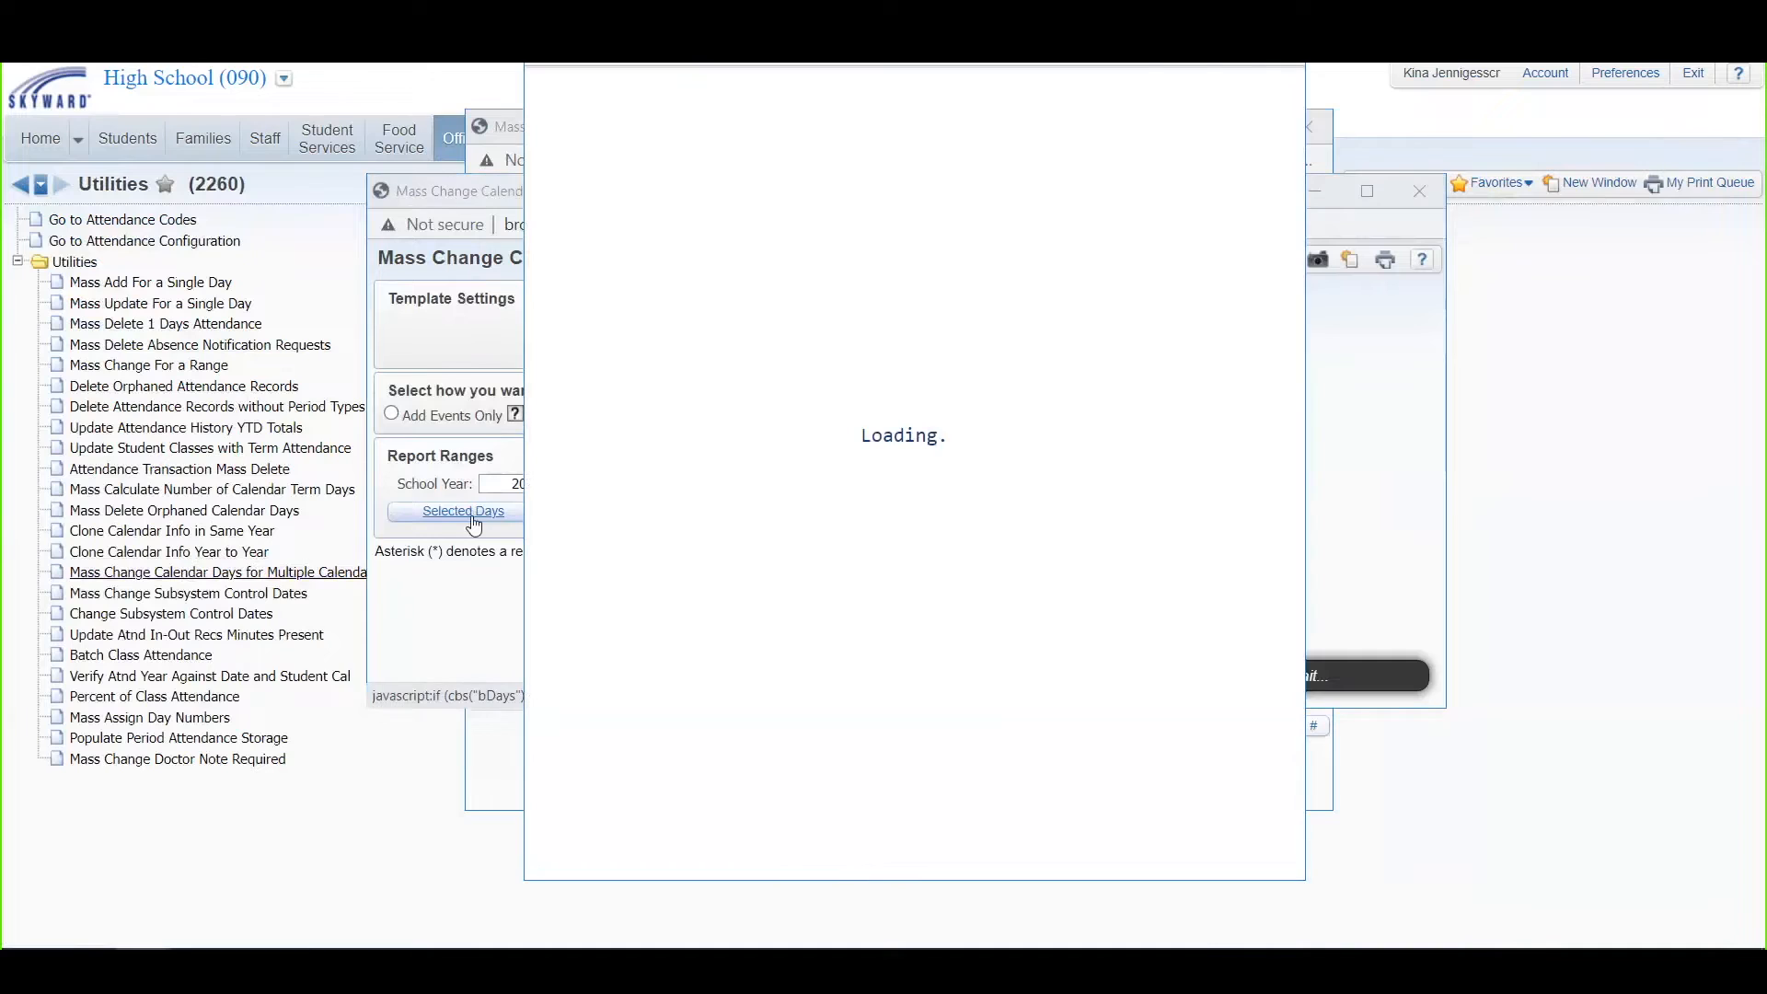
click(848, 156)
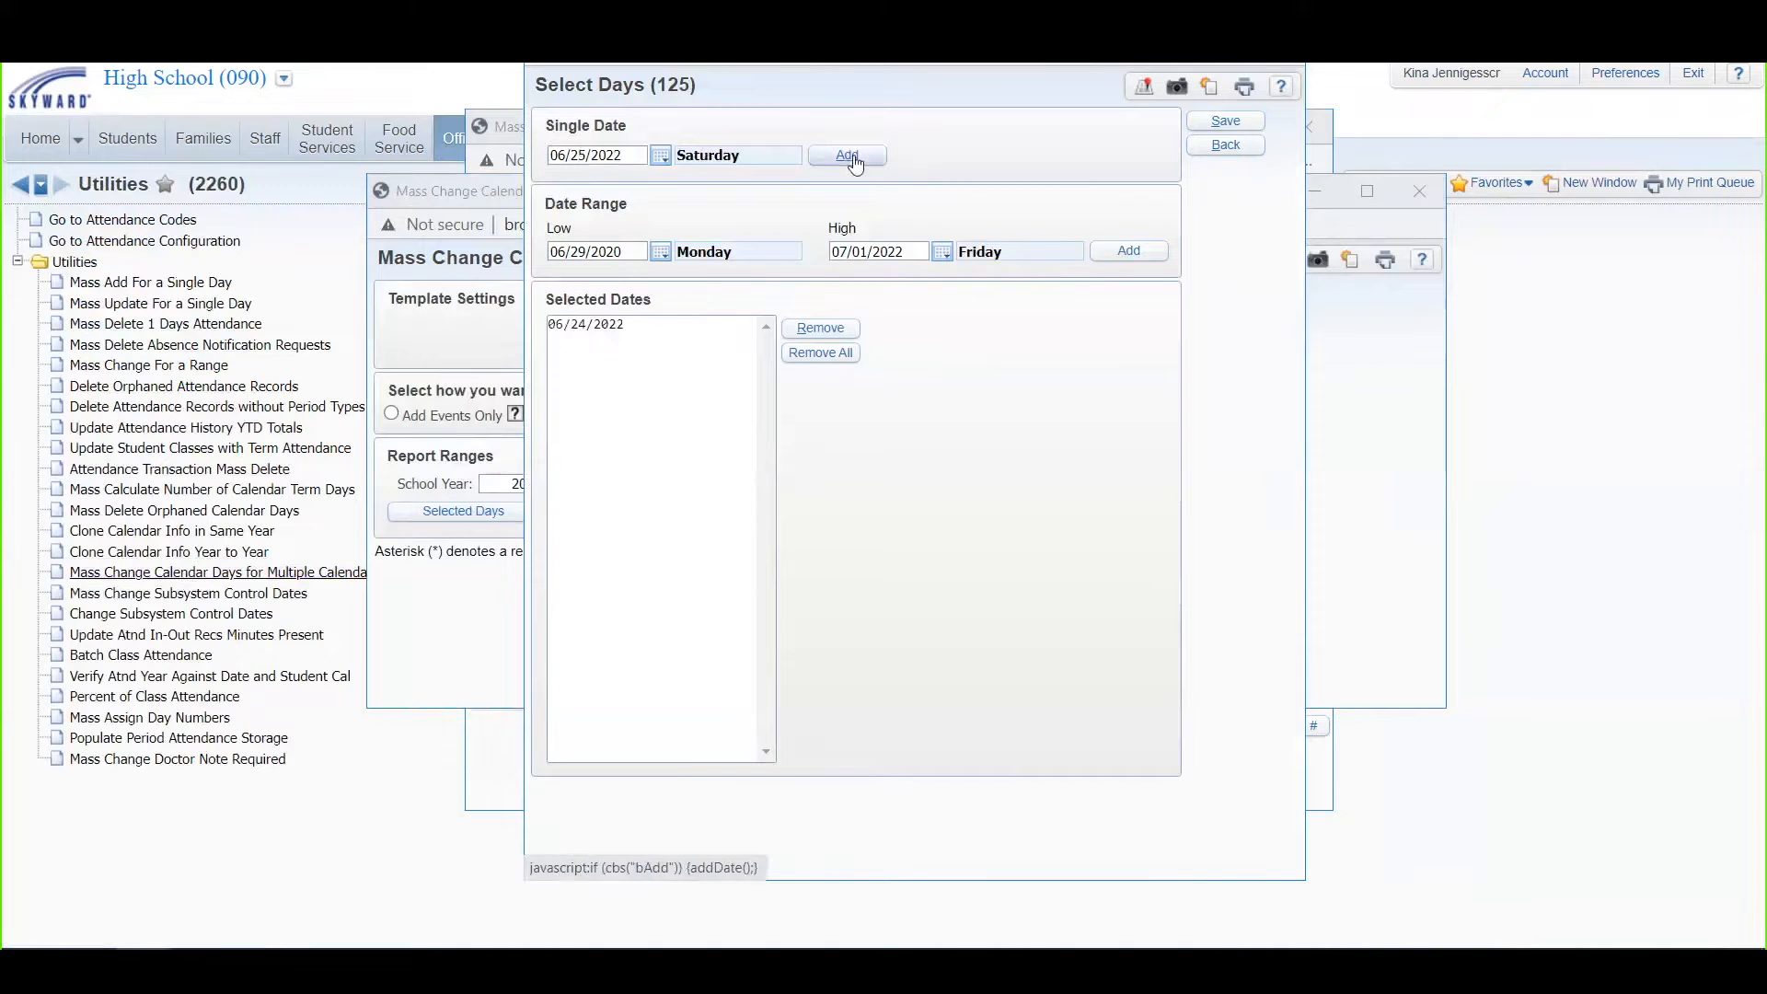
click(1217, 124)
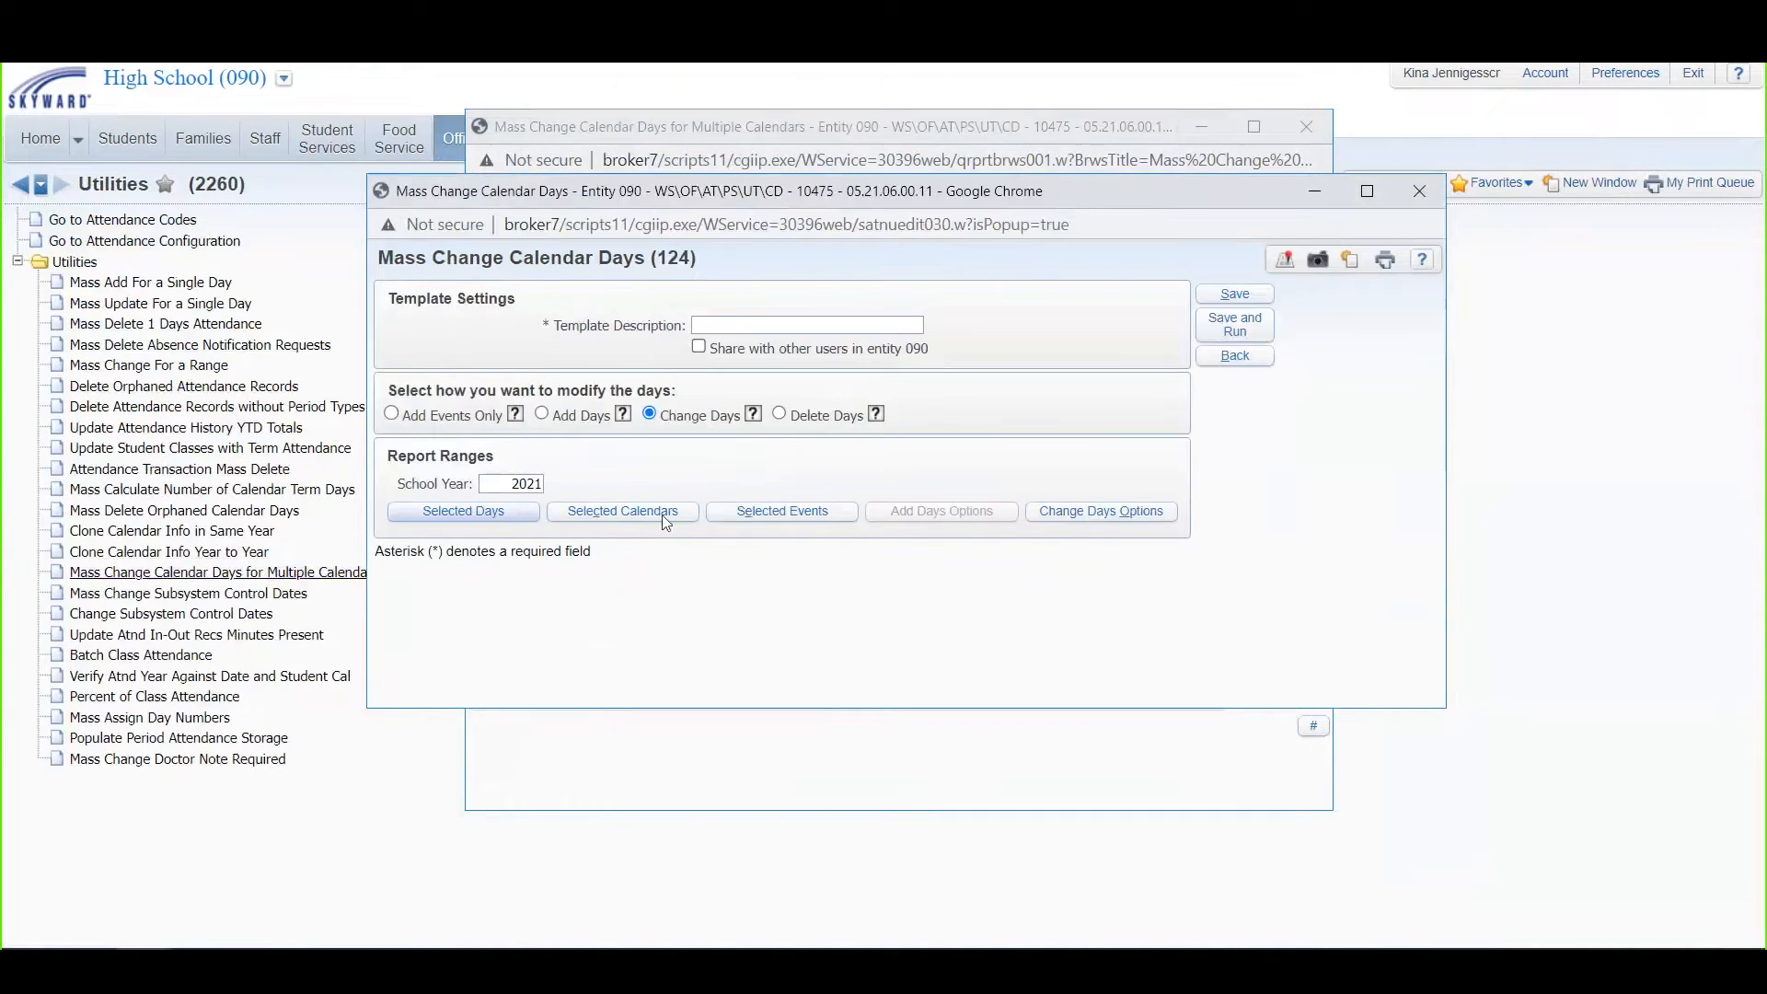
Step: Select calendar 090 as the calendar to change
click(648, 515)
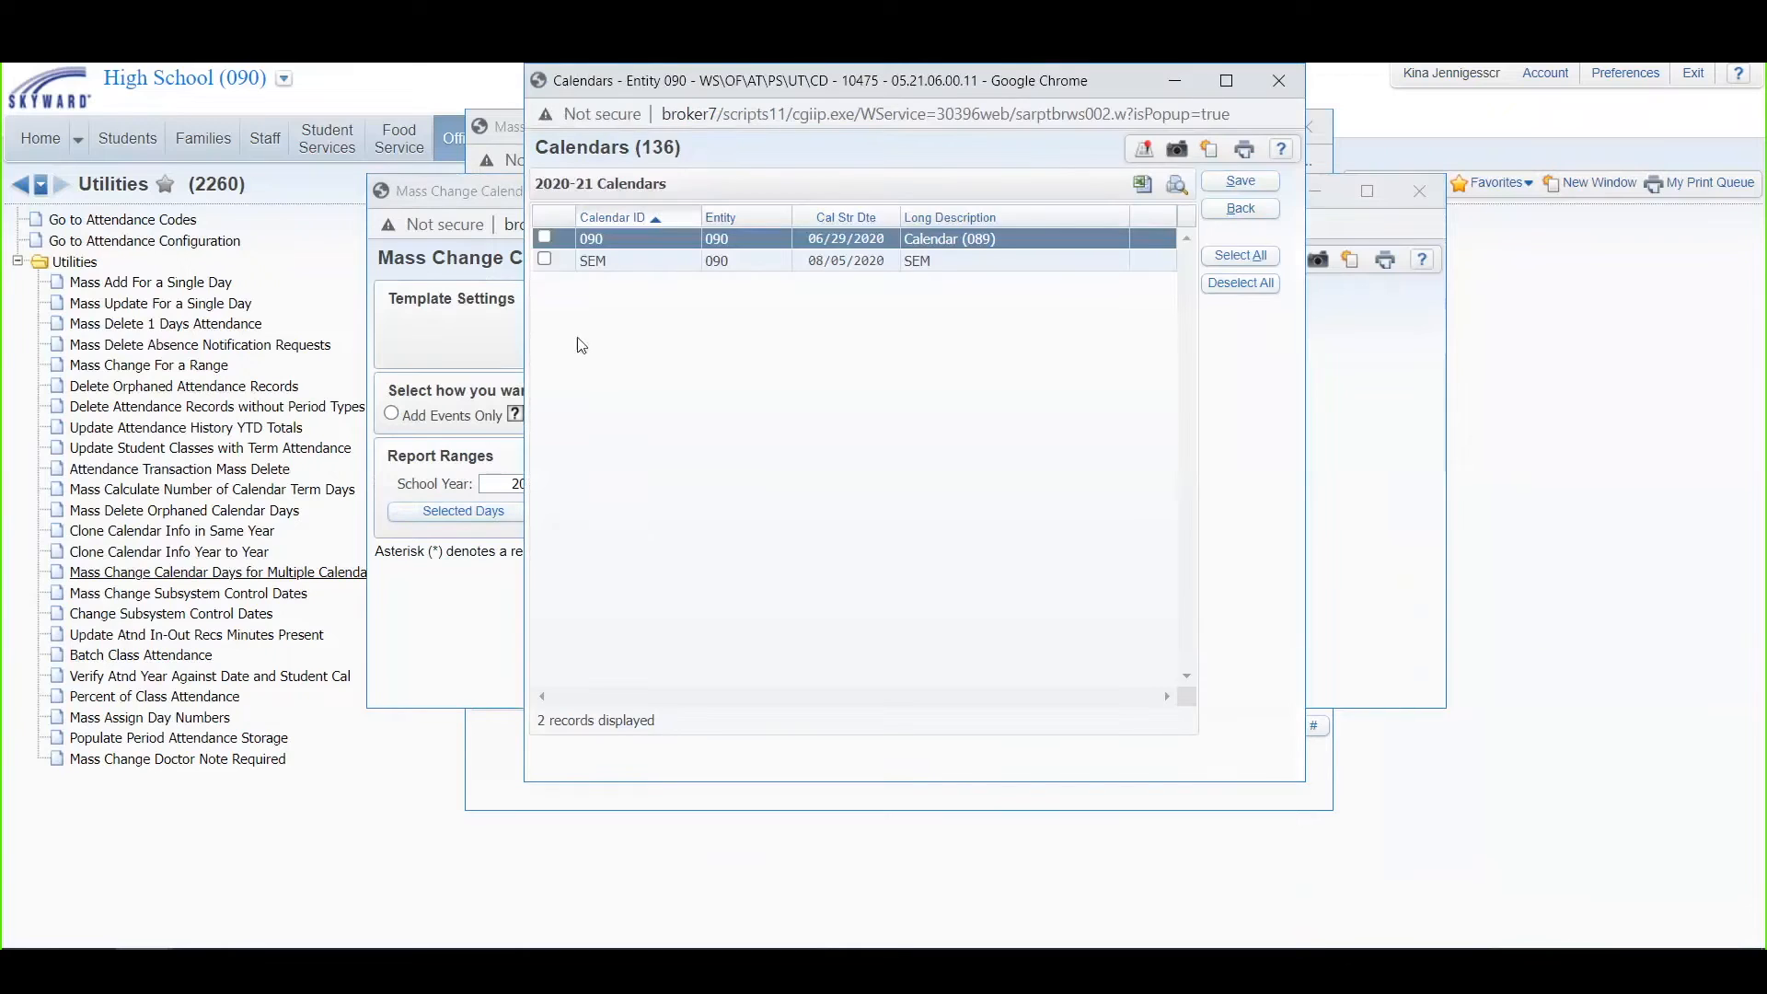
click(543, 239)
click(1240, 181)
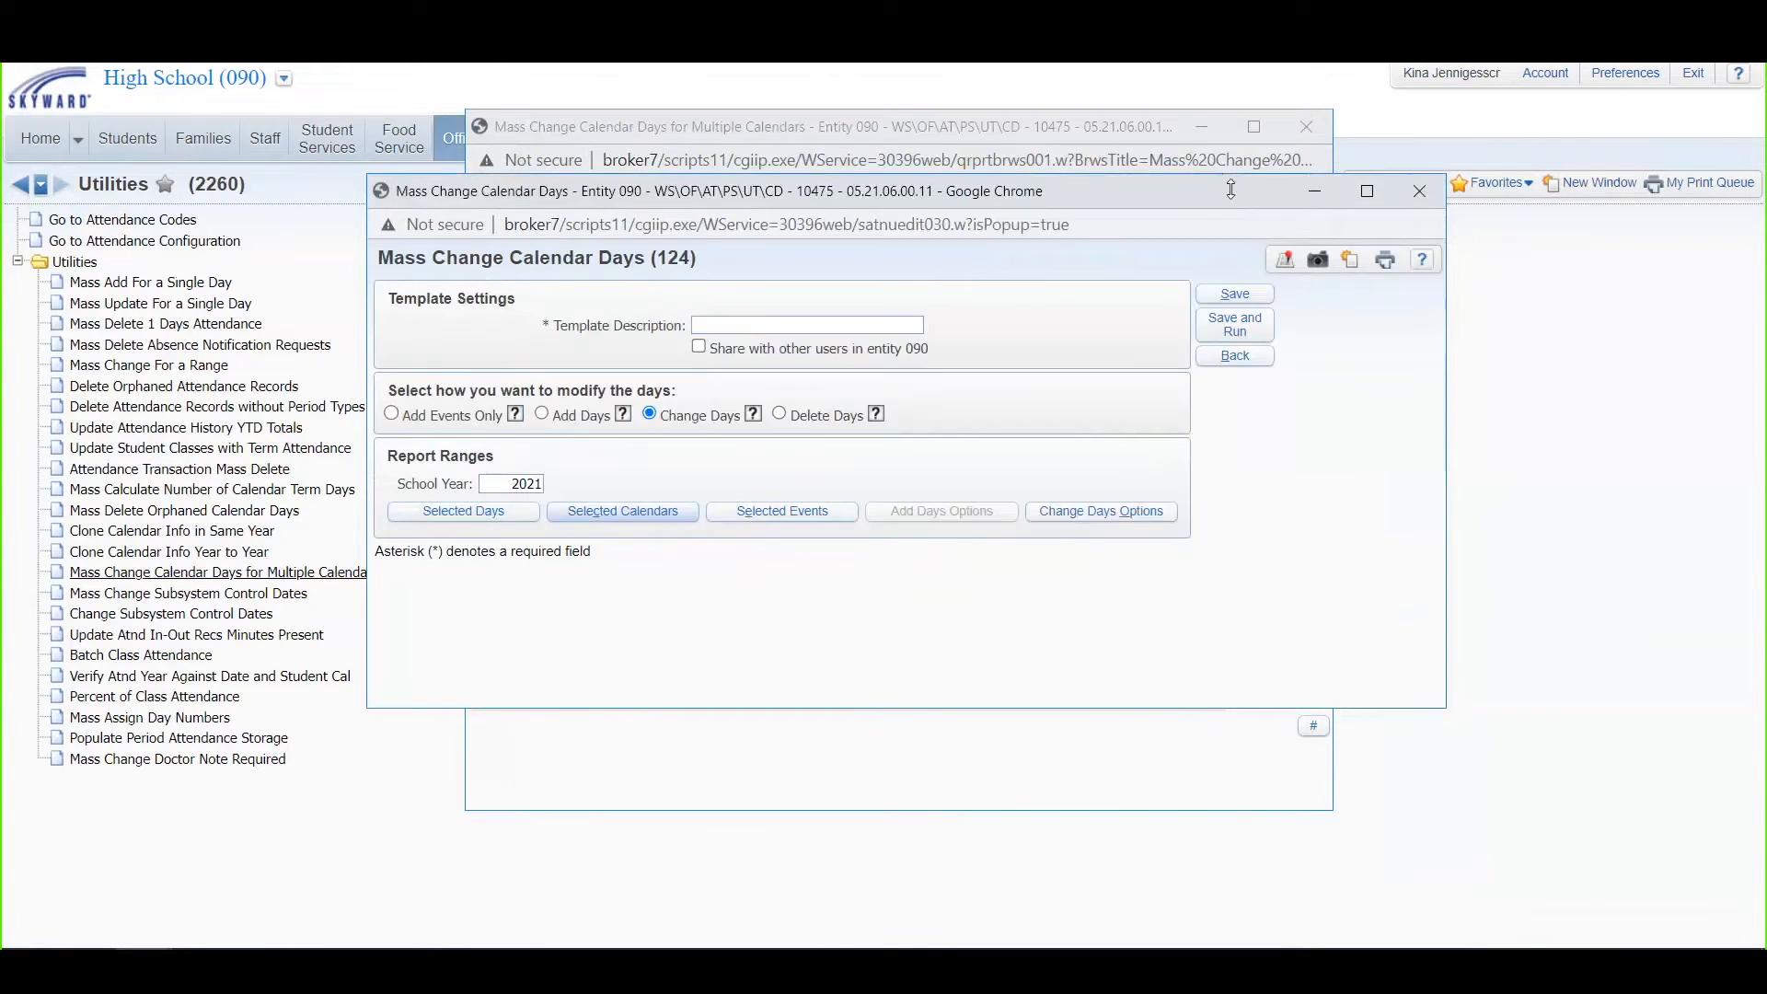
Step: Set the Count As value to 0 in the change days options
click(1134, 511)
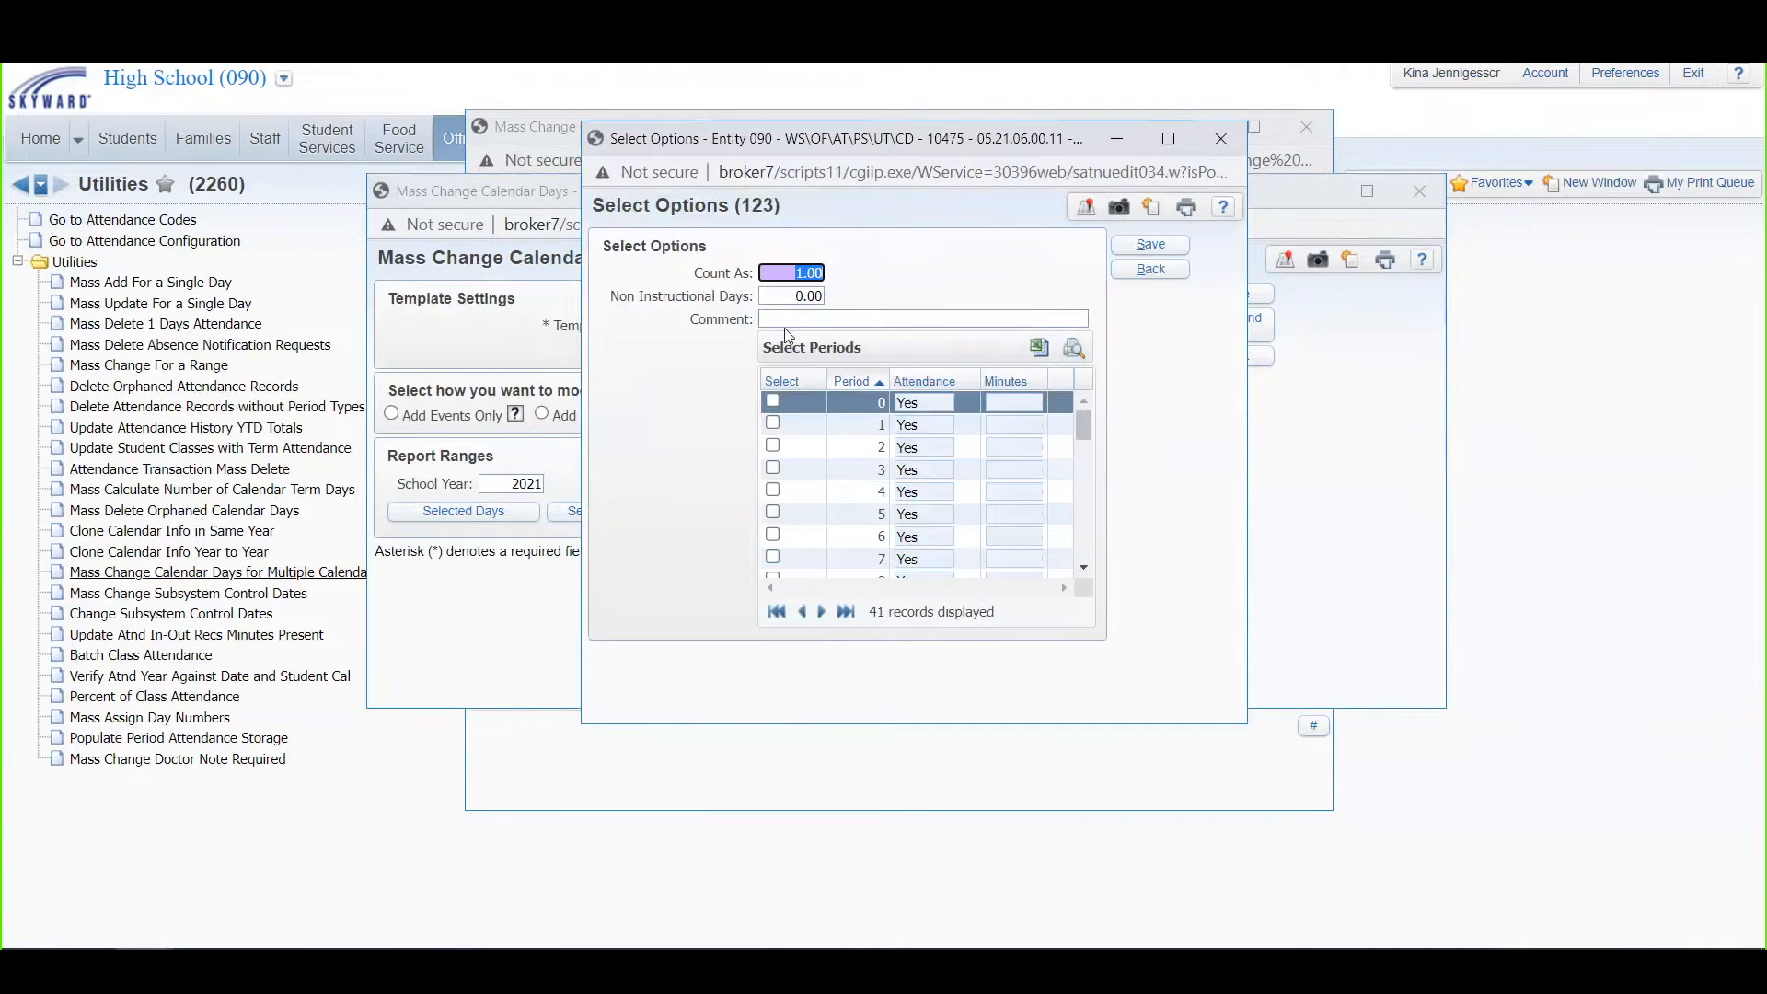
text(0)
click(892, 284)
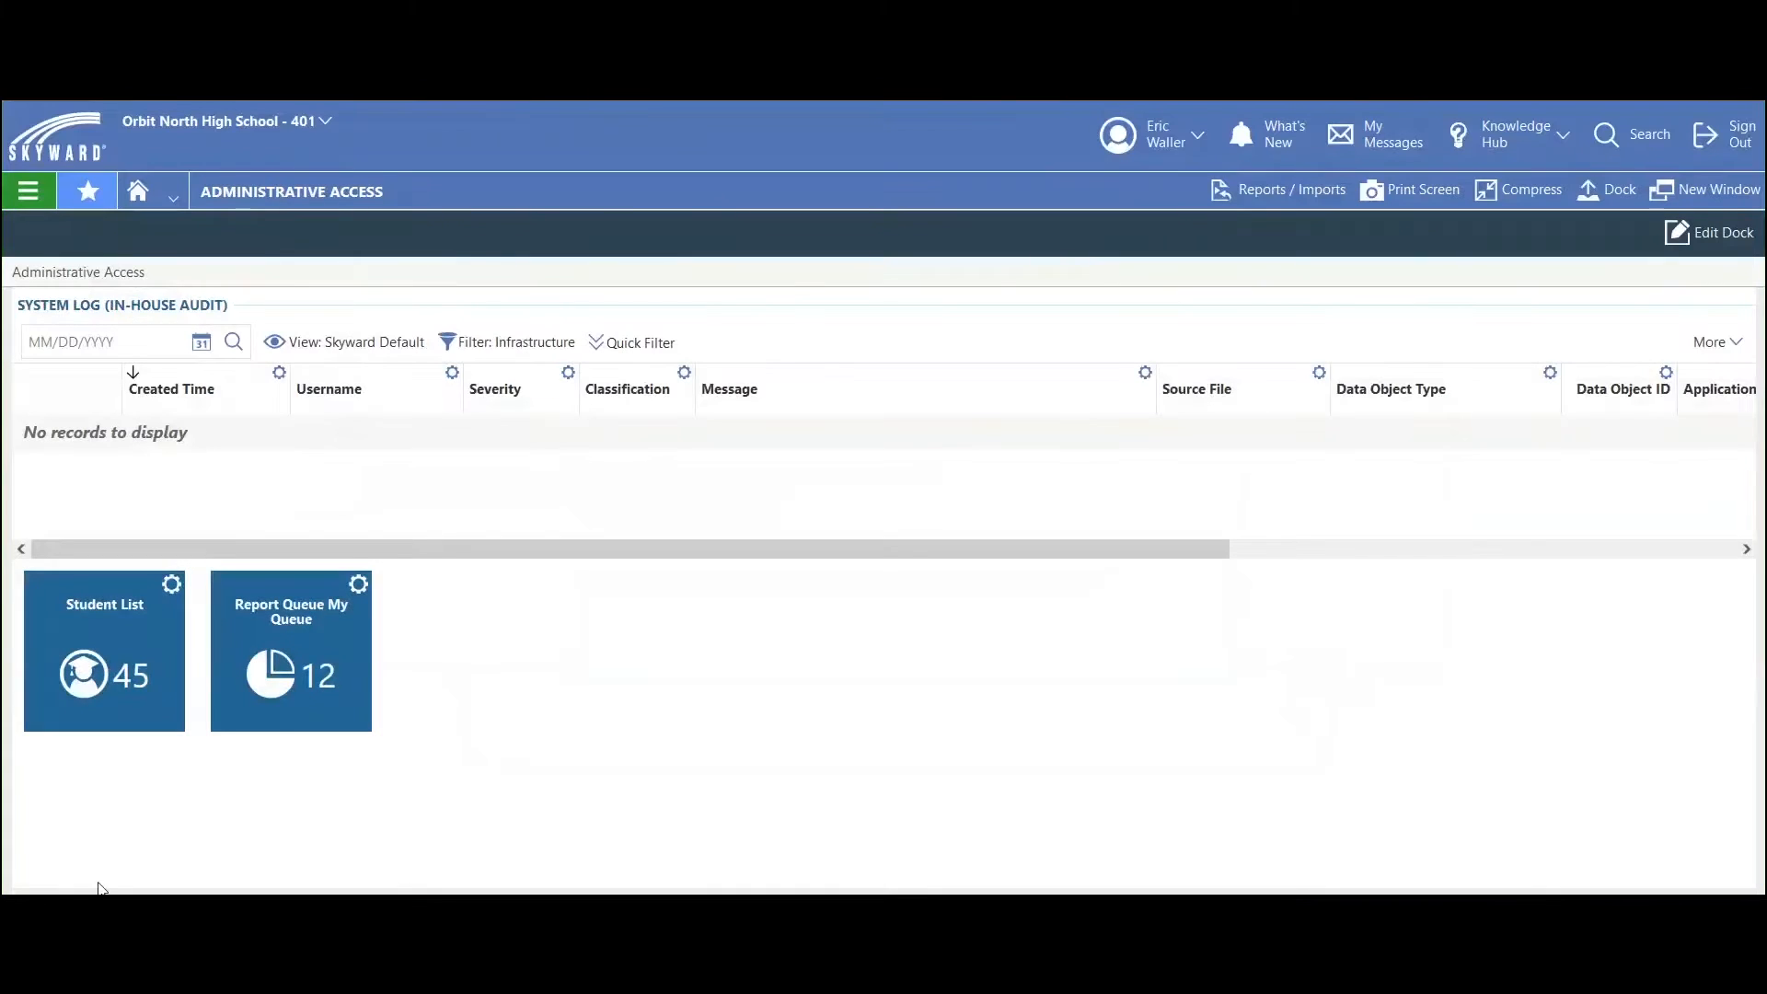
Step: Open the E4-2021 calendar's Calendar Days list from the Attendance Calendar feature
click(35, 201)
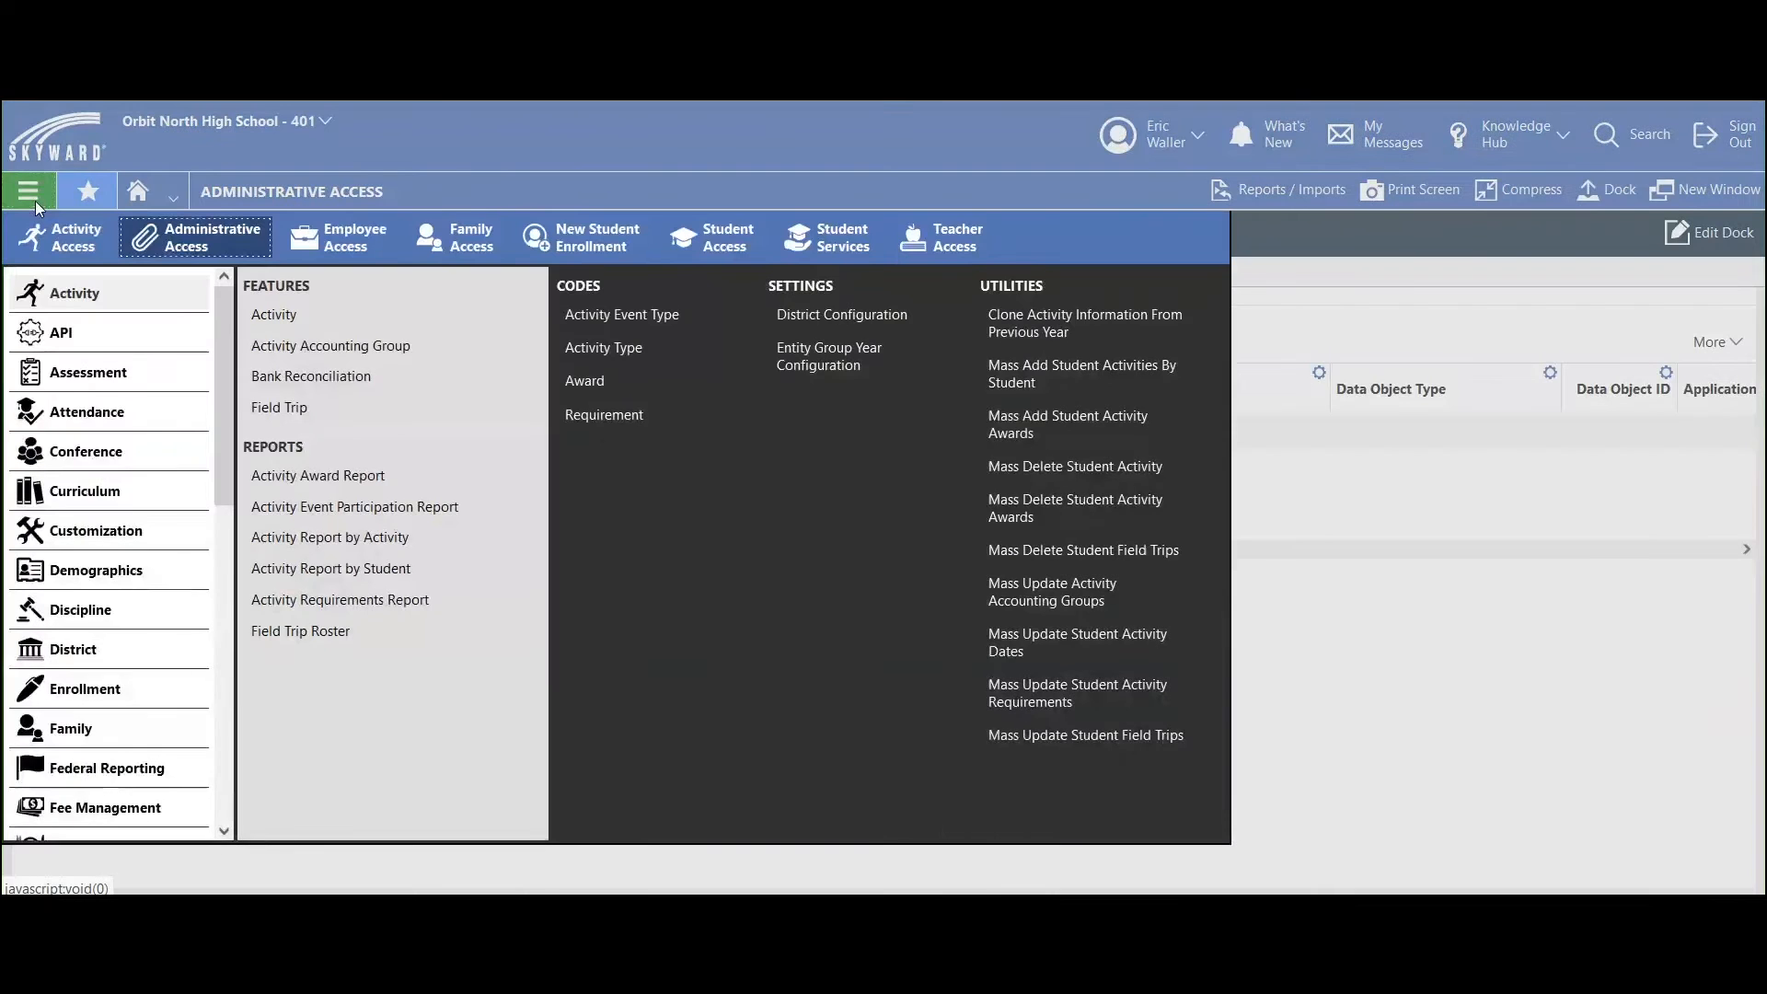
click(105, 409)
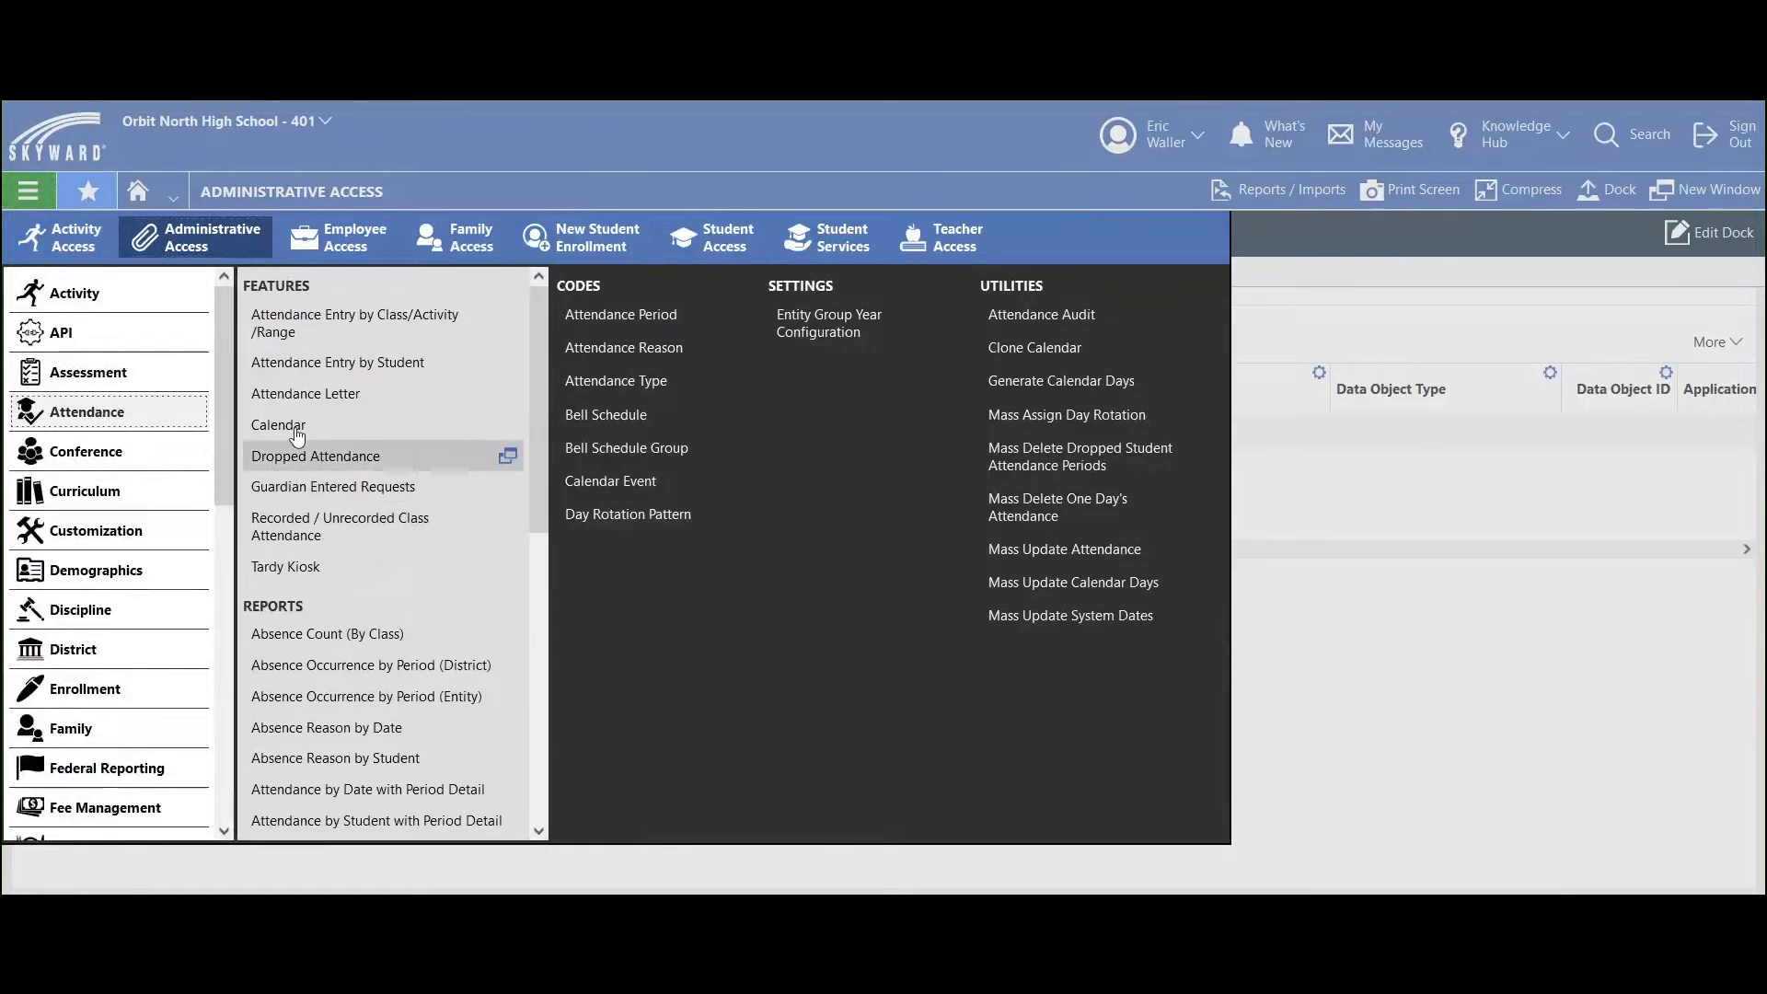
click(296, 429)
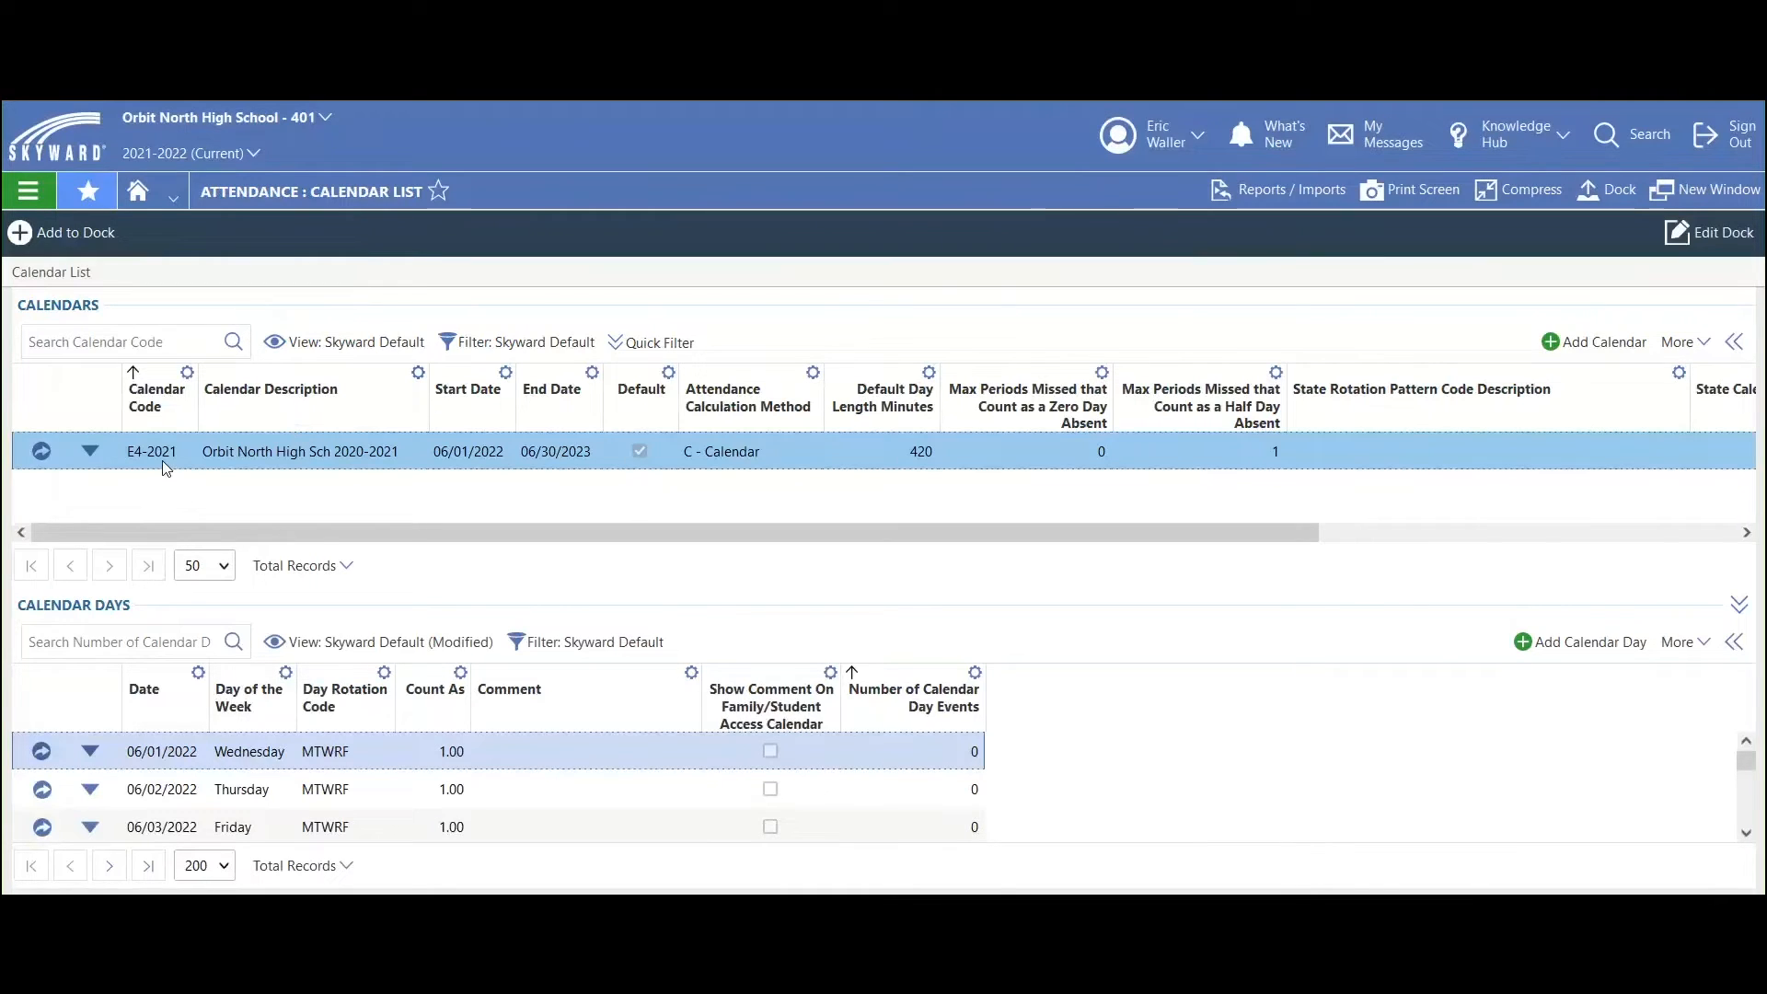
click(1746, 832)
click(1746, 833)
click(1746, 833)
click(1746, 833)
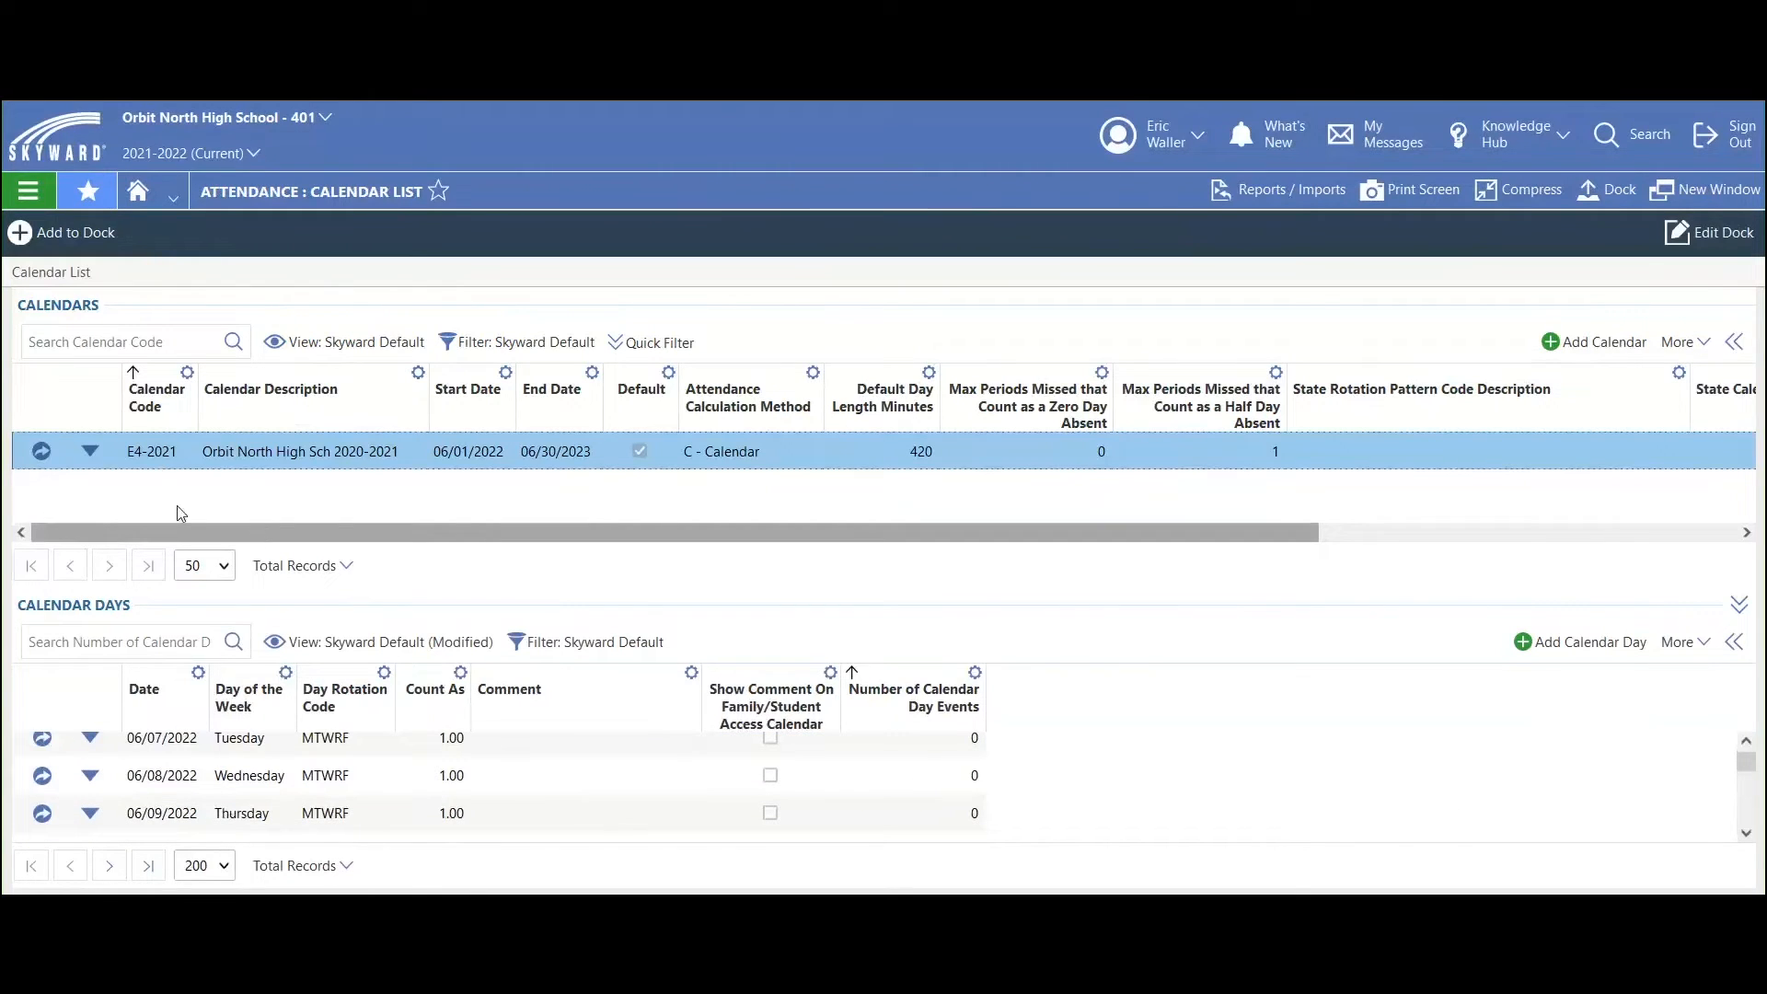
click(48, 451)
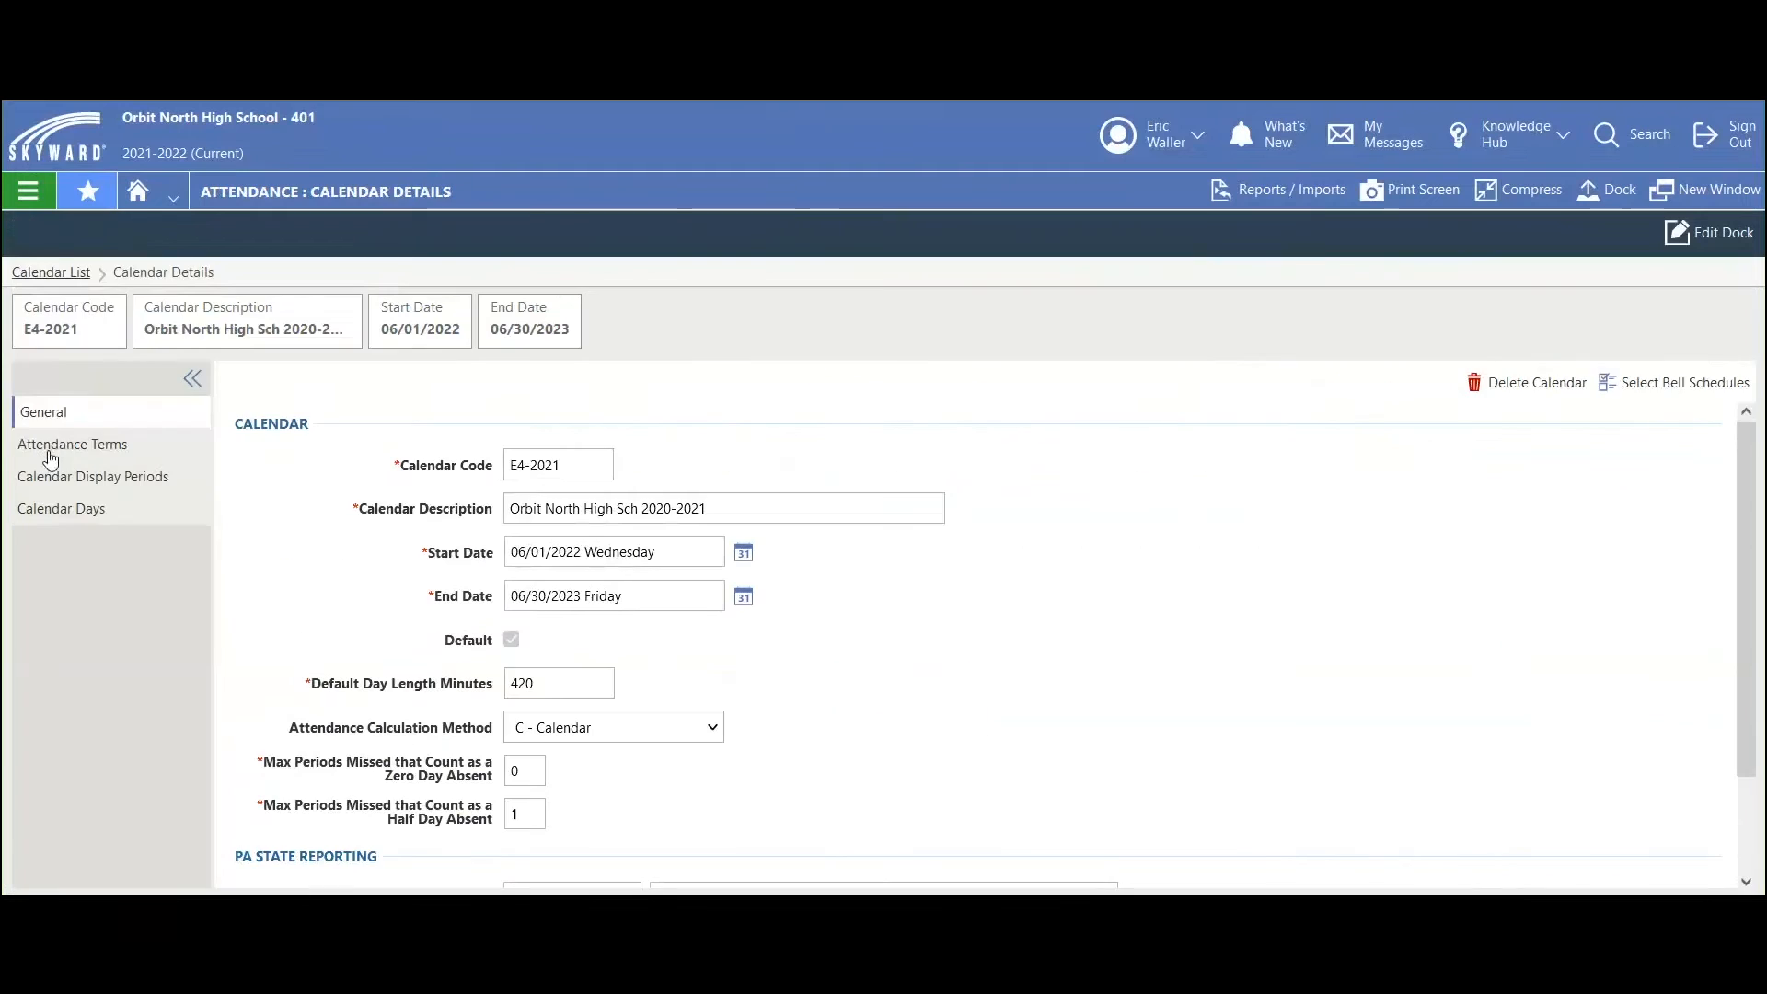
click(64, 514)
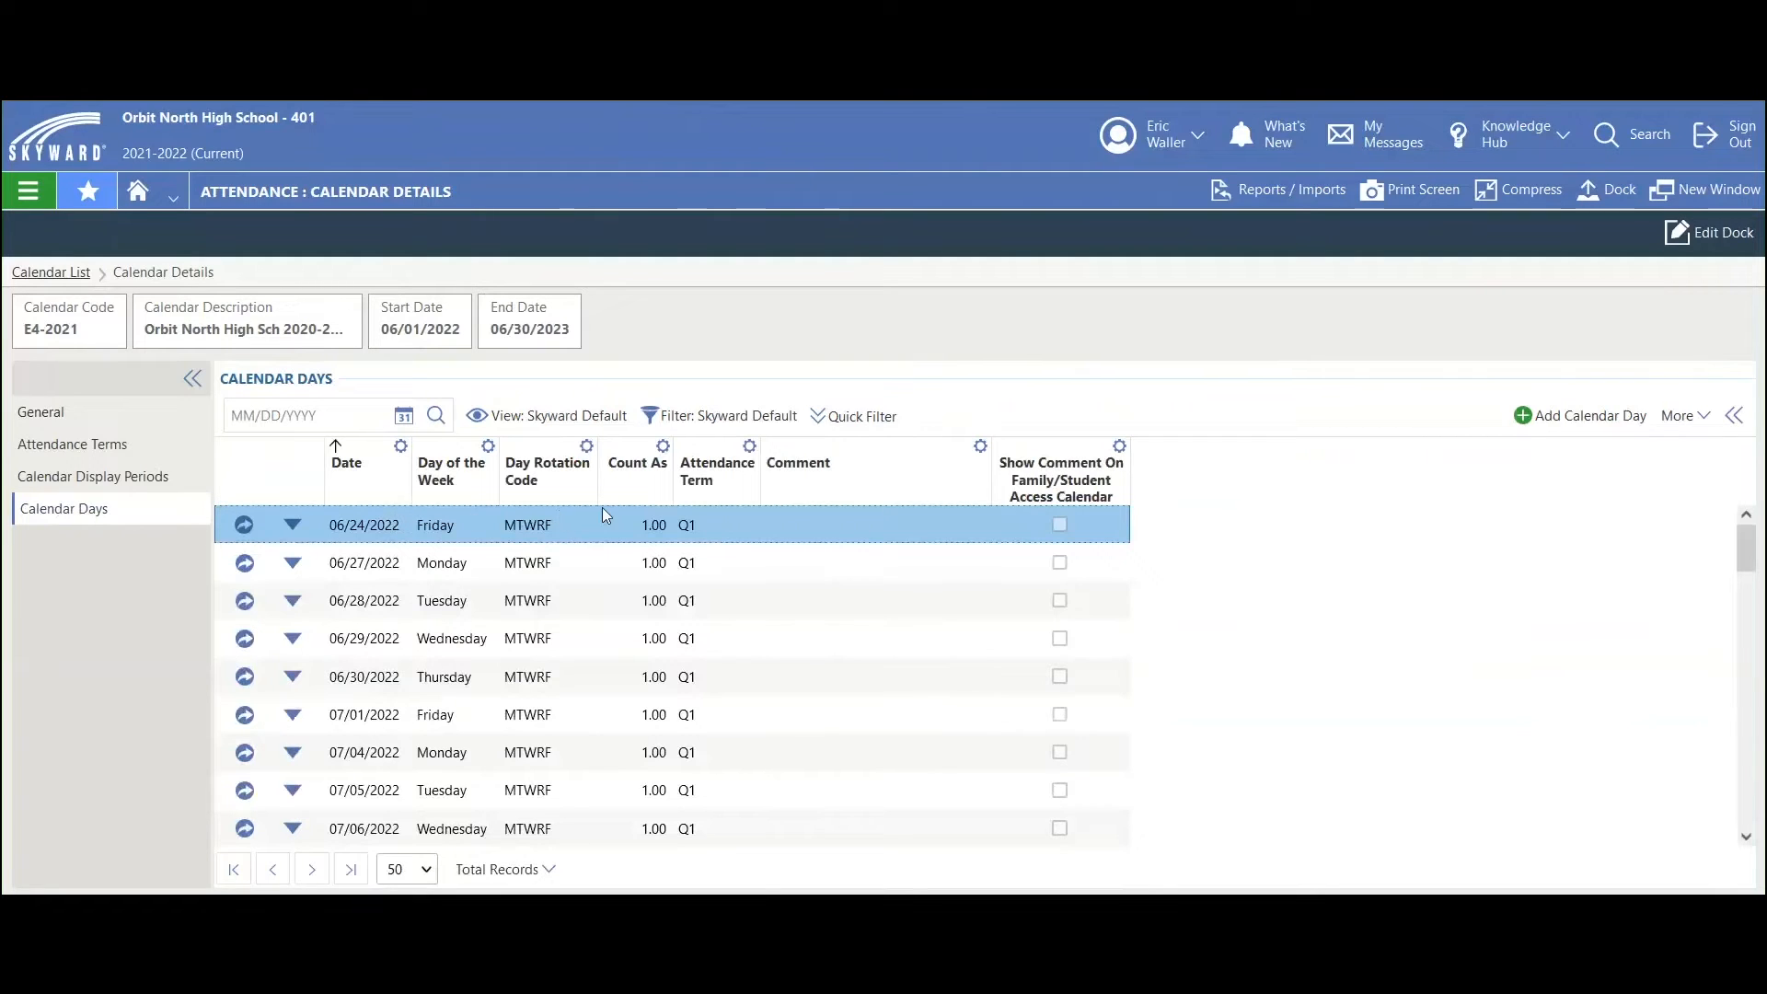
Step: Try to set the 06/24/2022 calendar day to count as 0, then cancel the edit
click(244, 527)
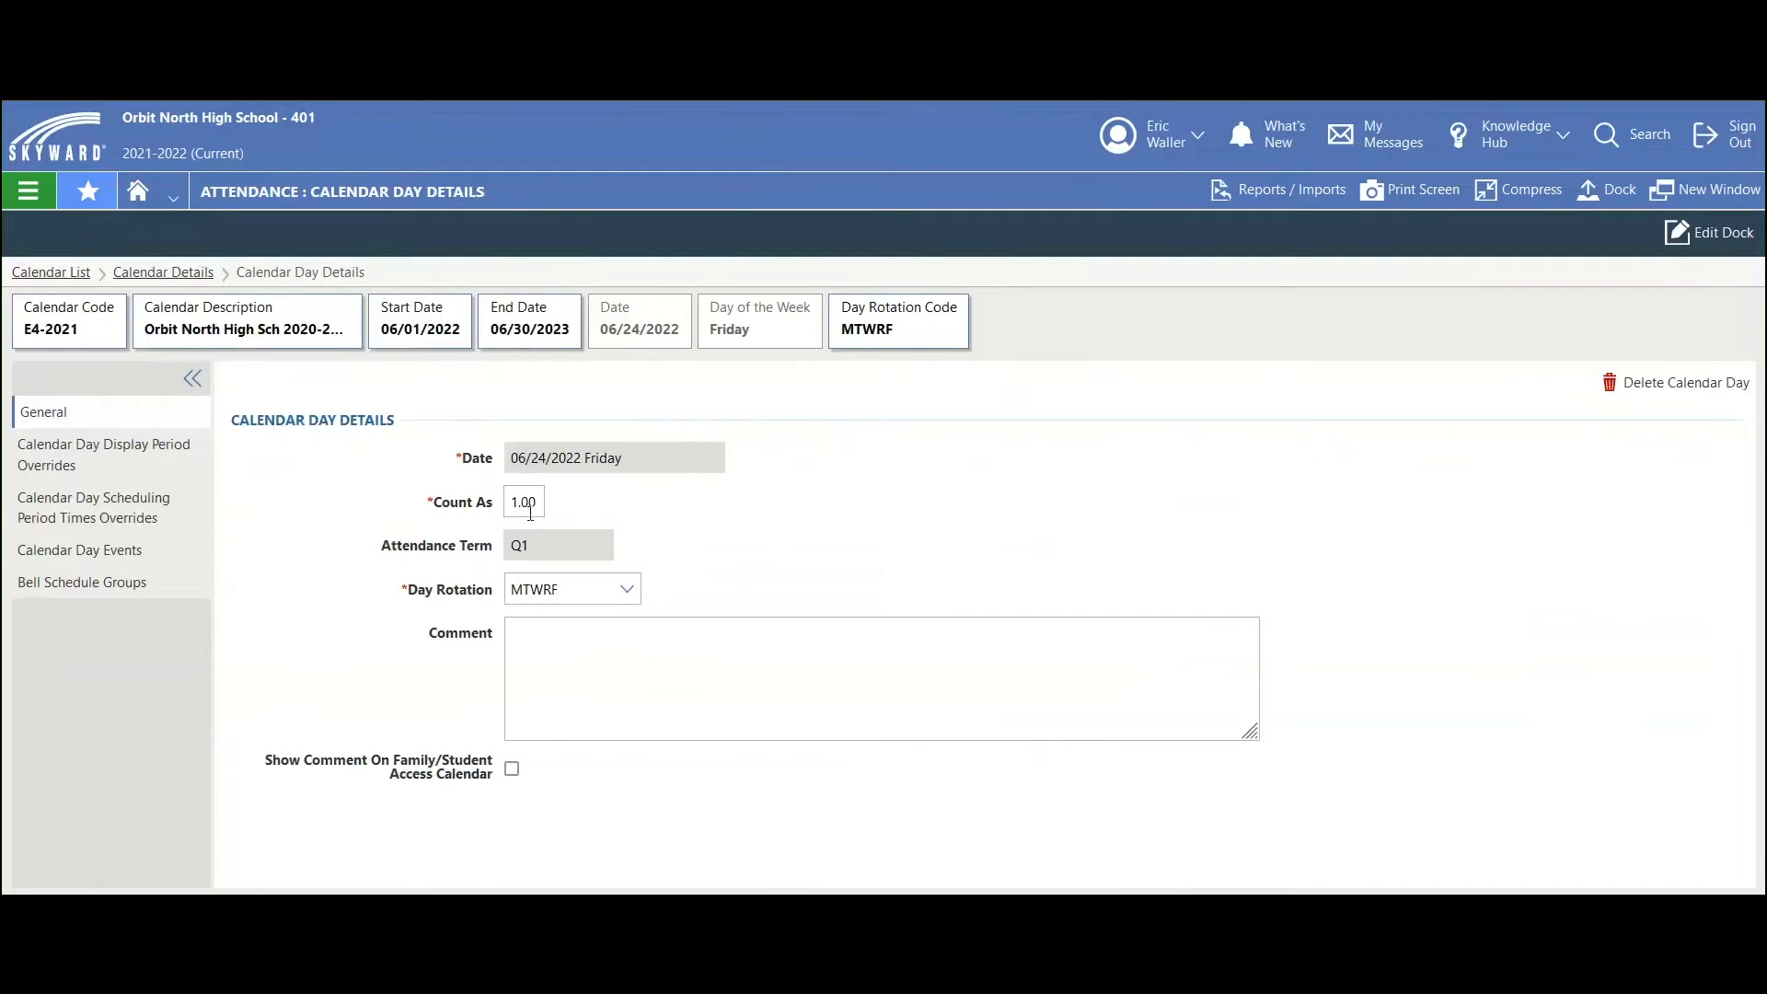
drag(537, 507, 506, 522)
text(0)
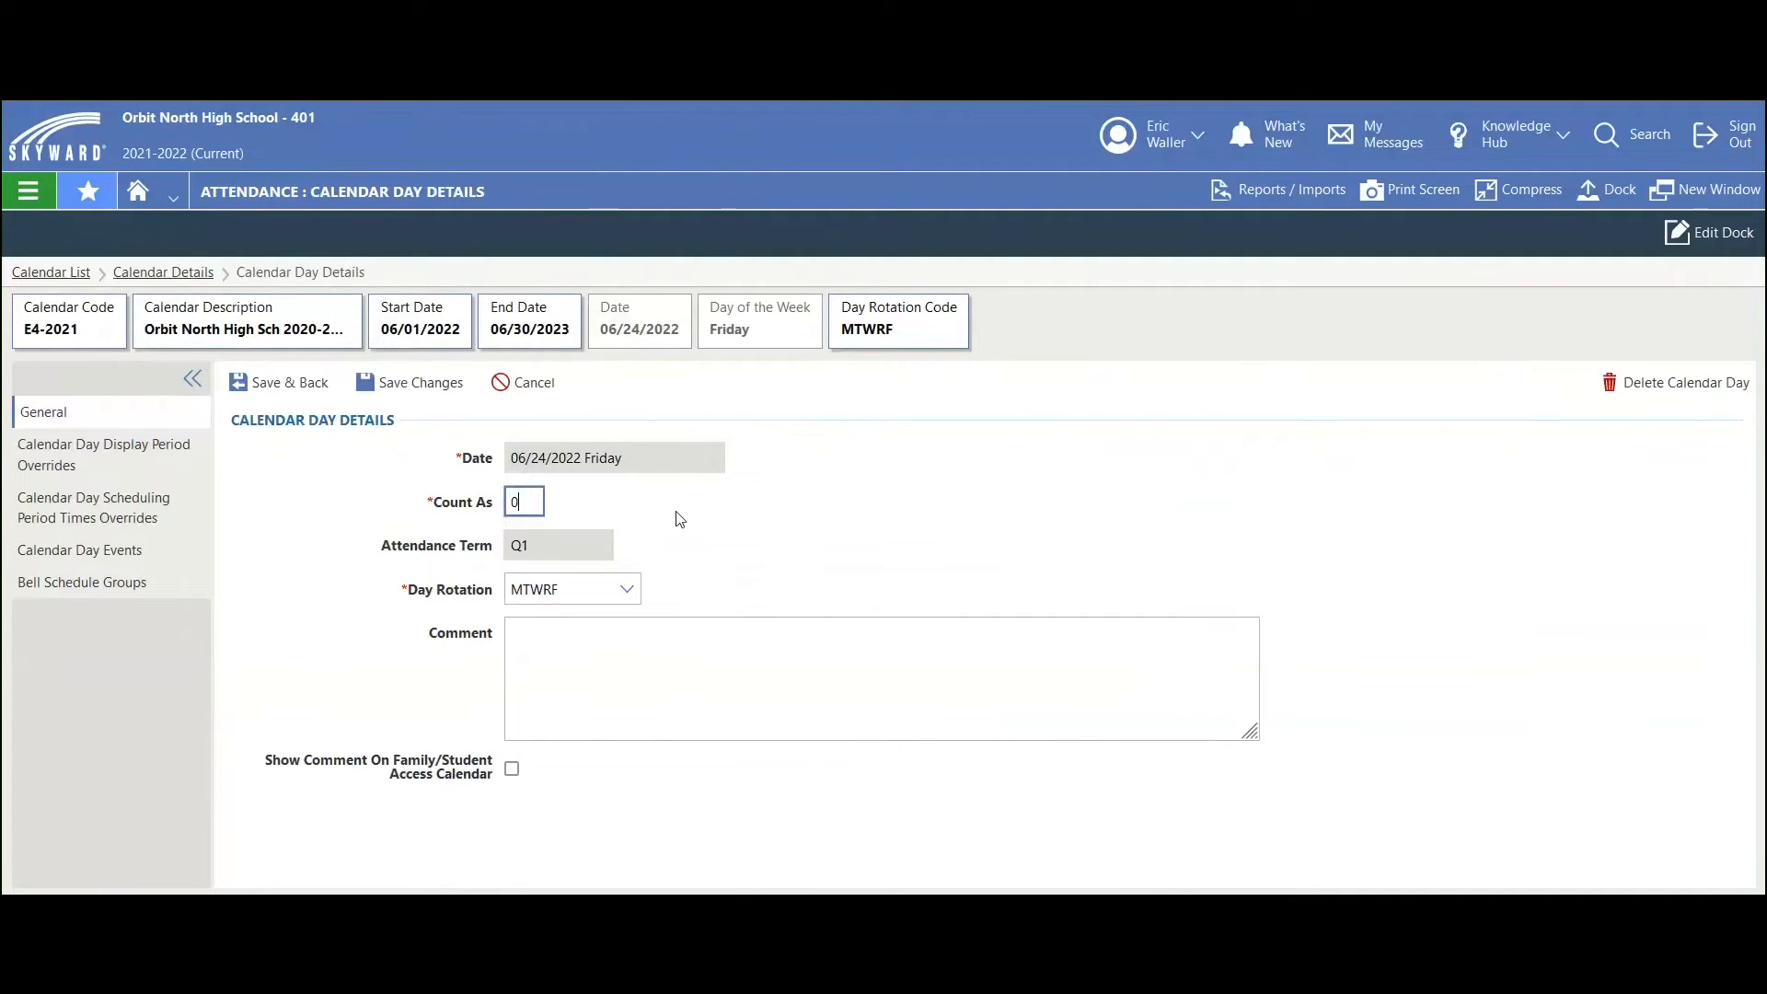
click(291, 385)
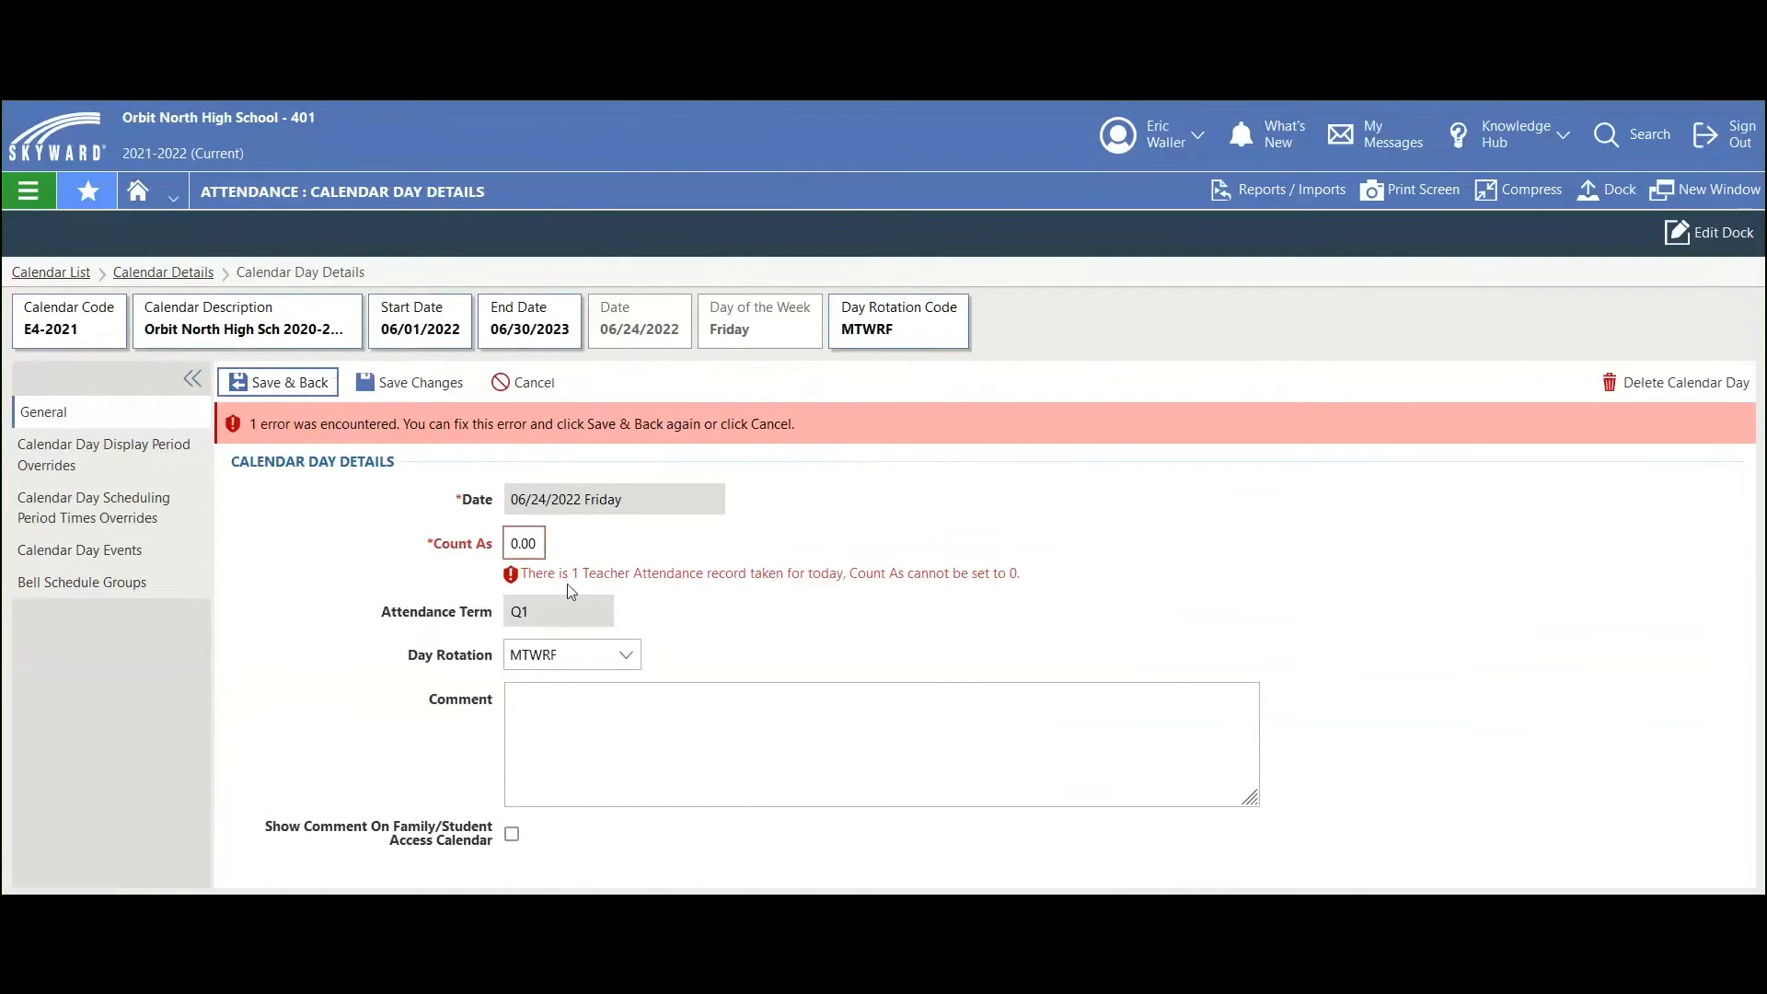
drag(521, 580, 641, 585)
click(762, 617)
click(535, 384)
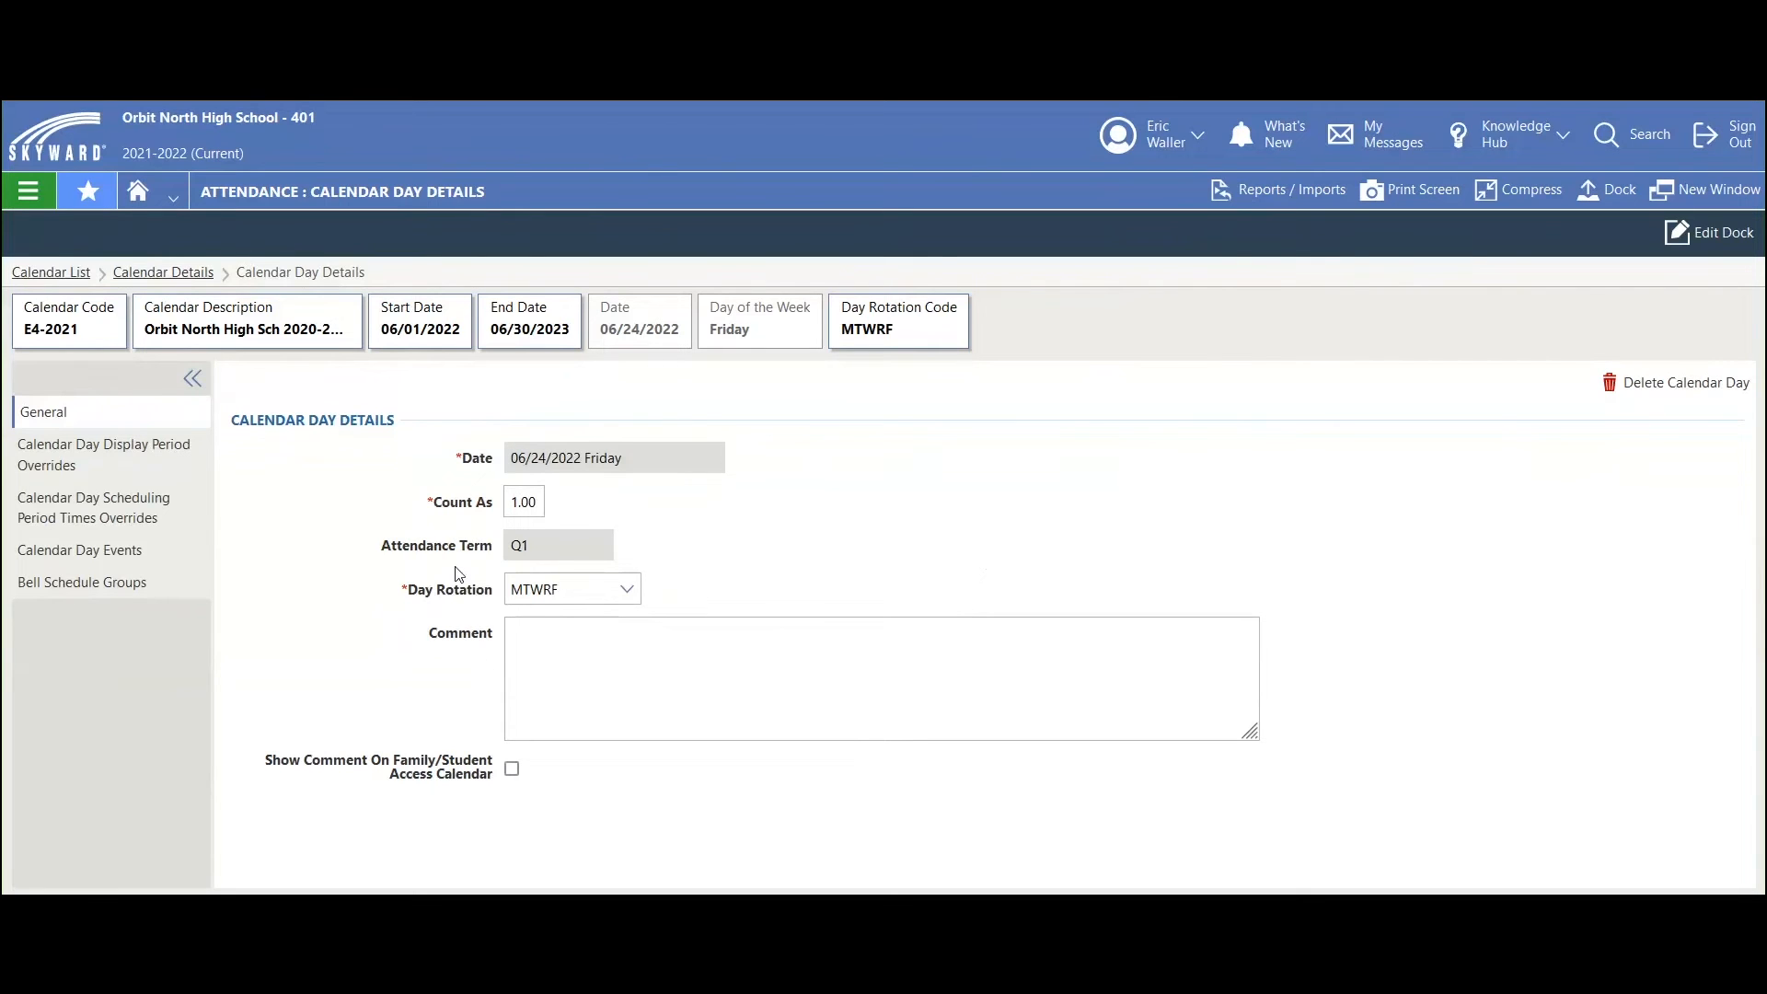
Step: Open the Mass Update Calendar Days utility from the Attendance menu
click(26, 190)
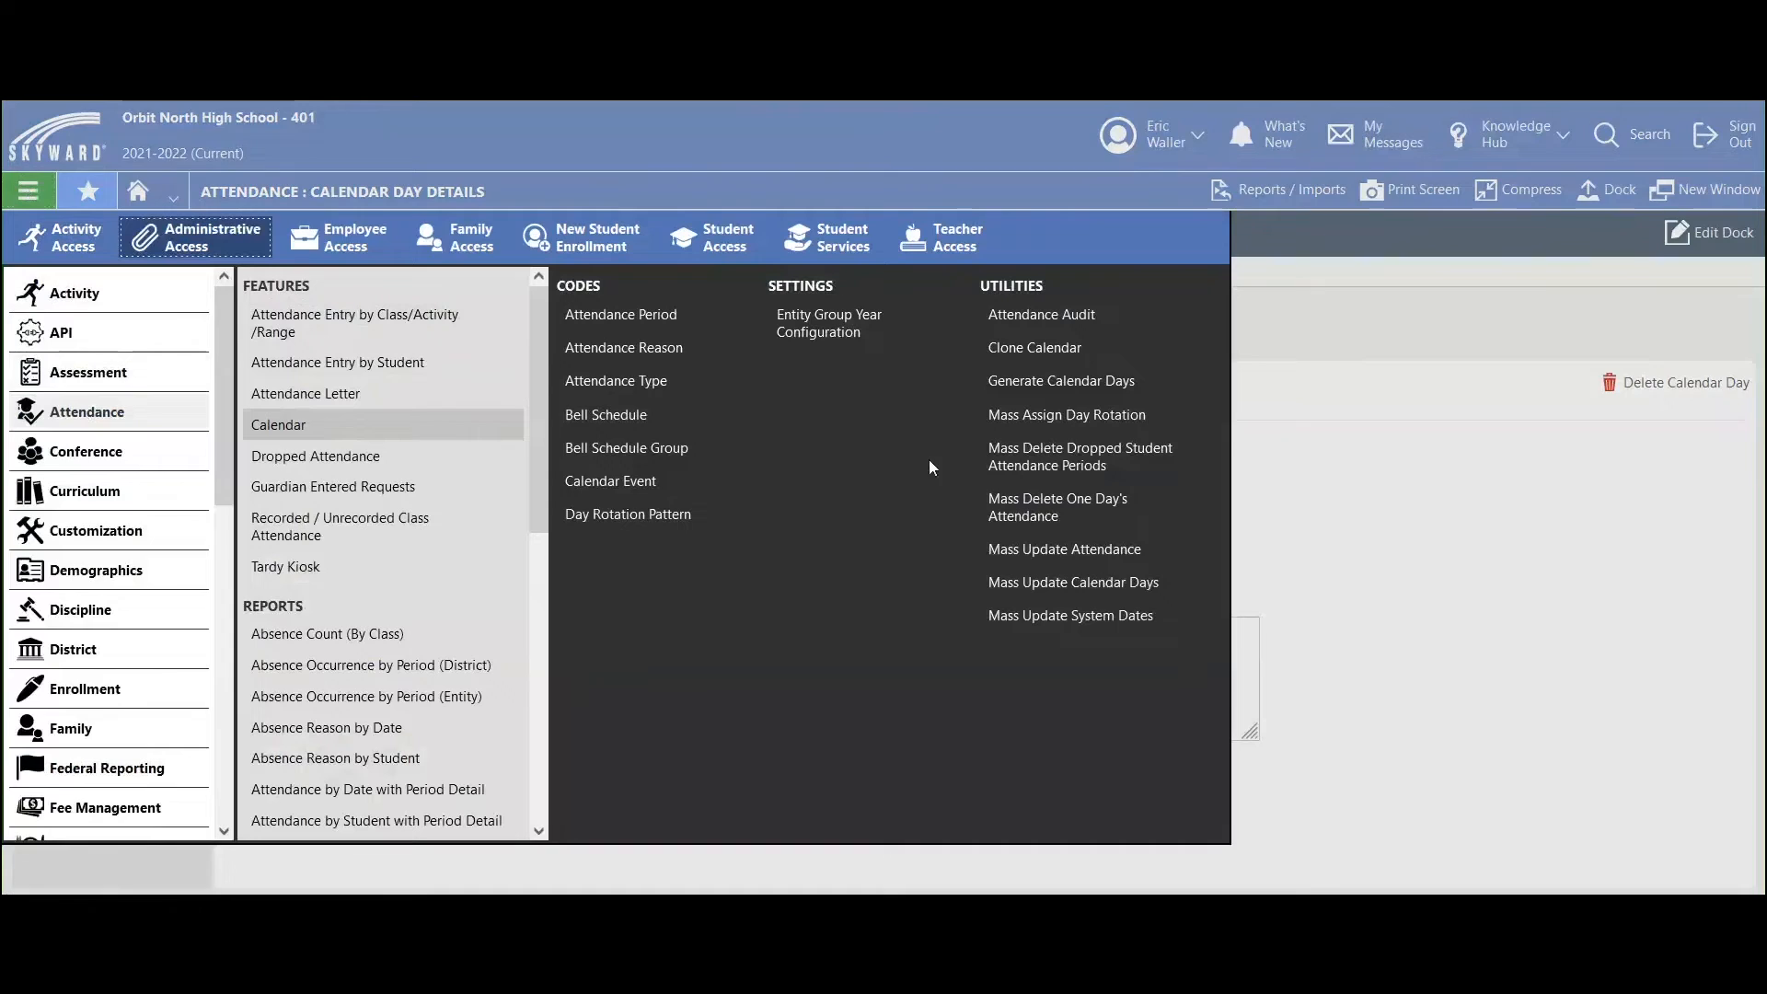
click(1013, 592)
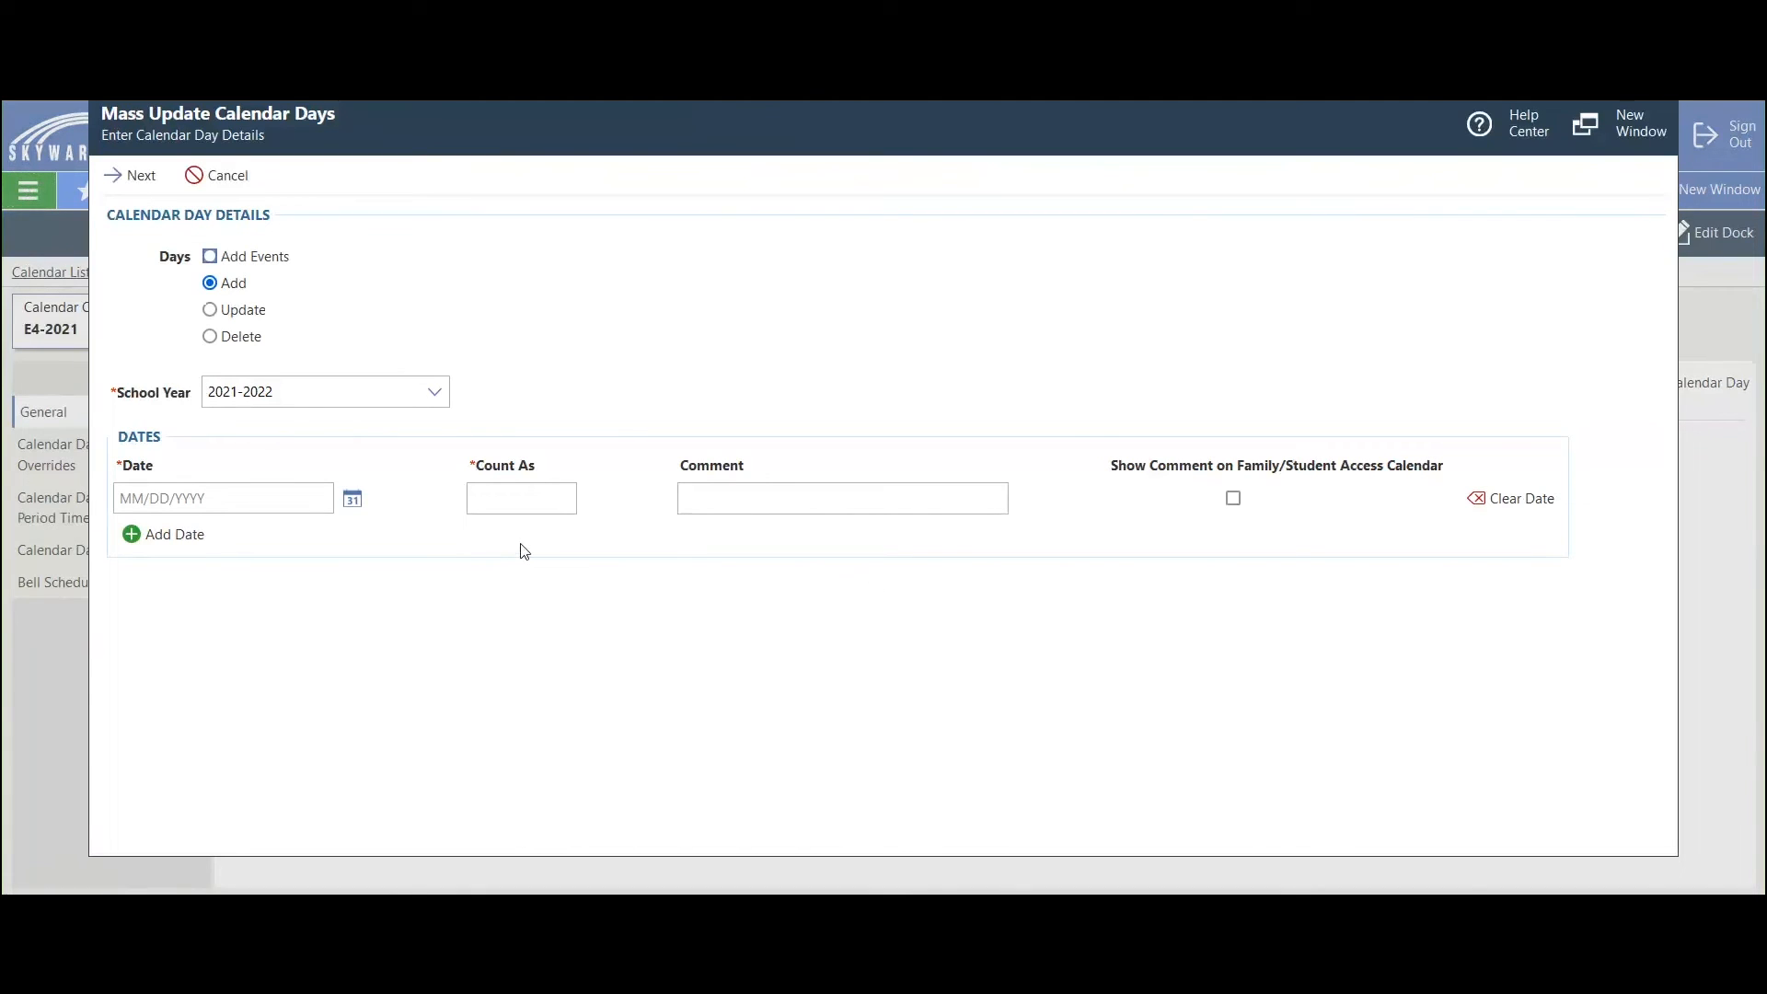
Step: Choose to update days for school year 2021-2022, picking date 06/22/2022 with a Count As value of 0
click(213, 313)
click(153, 492)
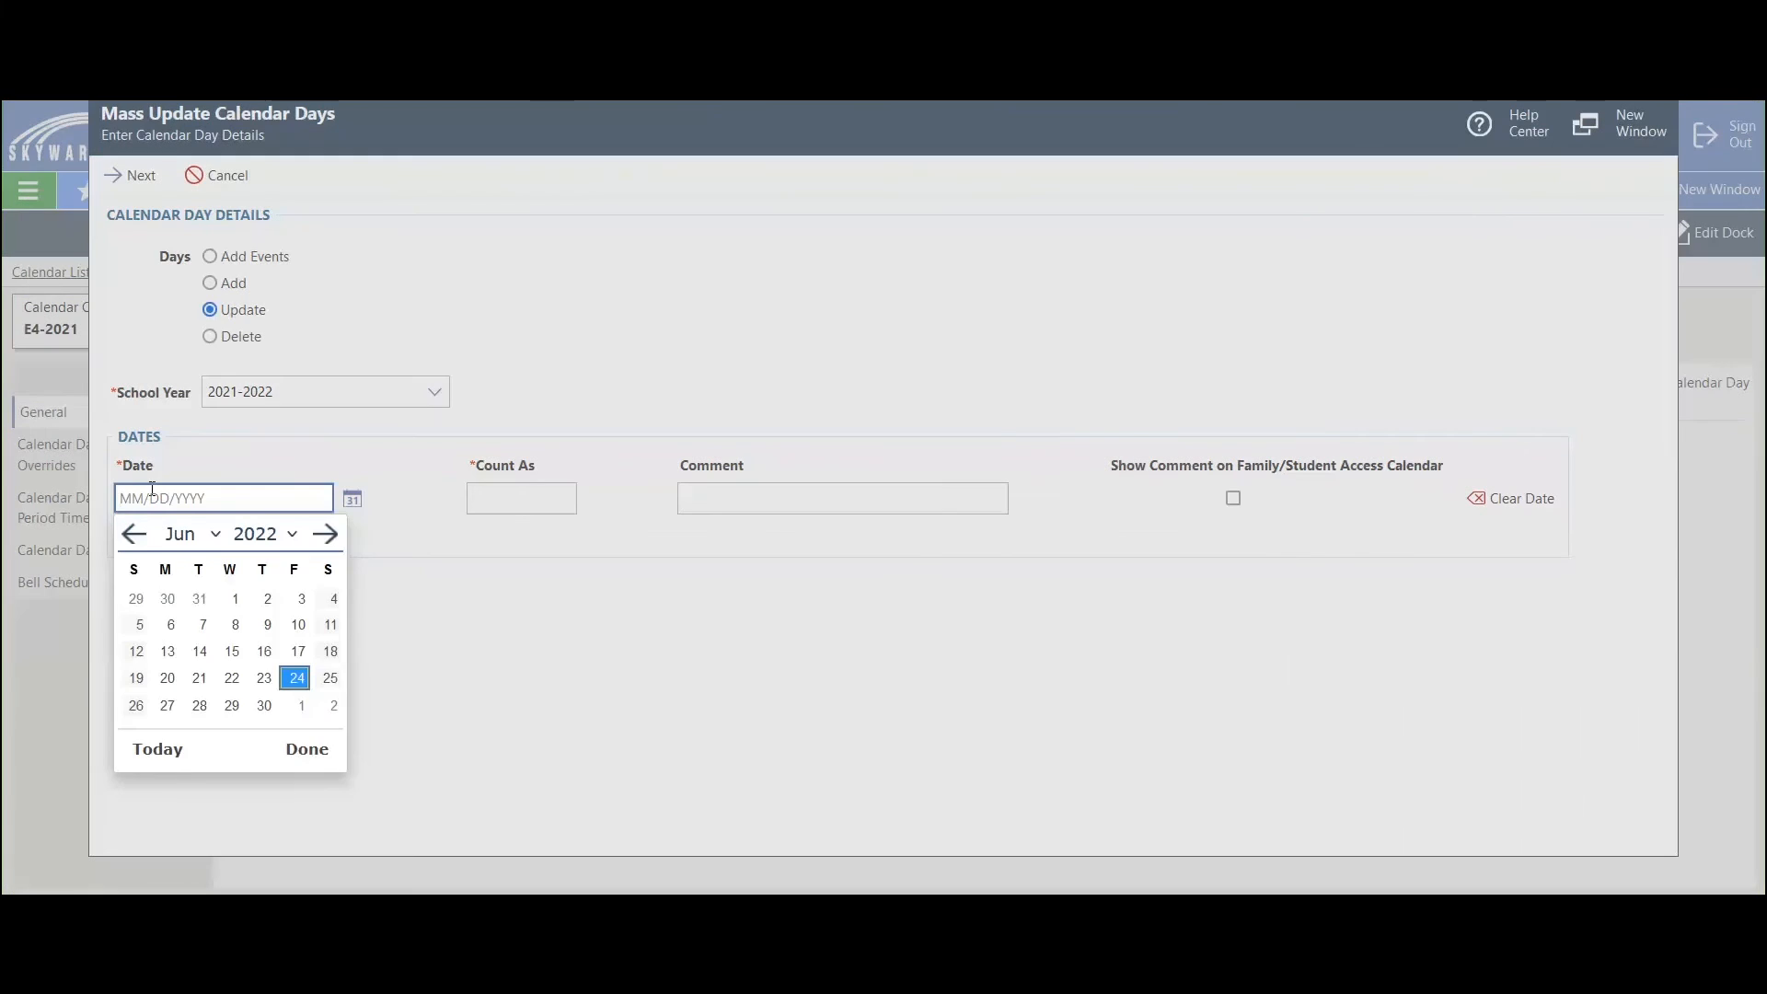
click(232, 679)
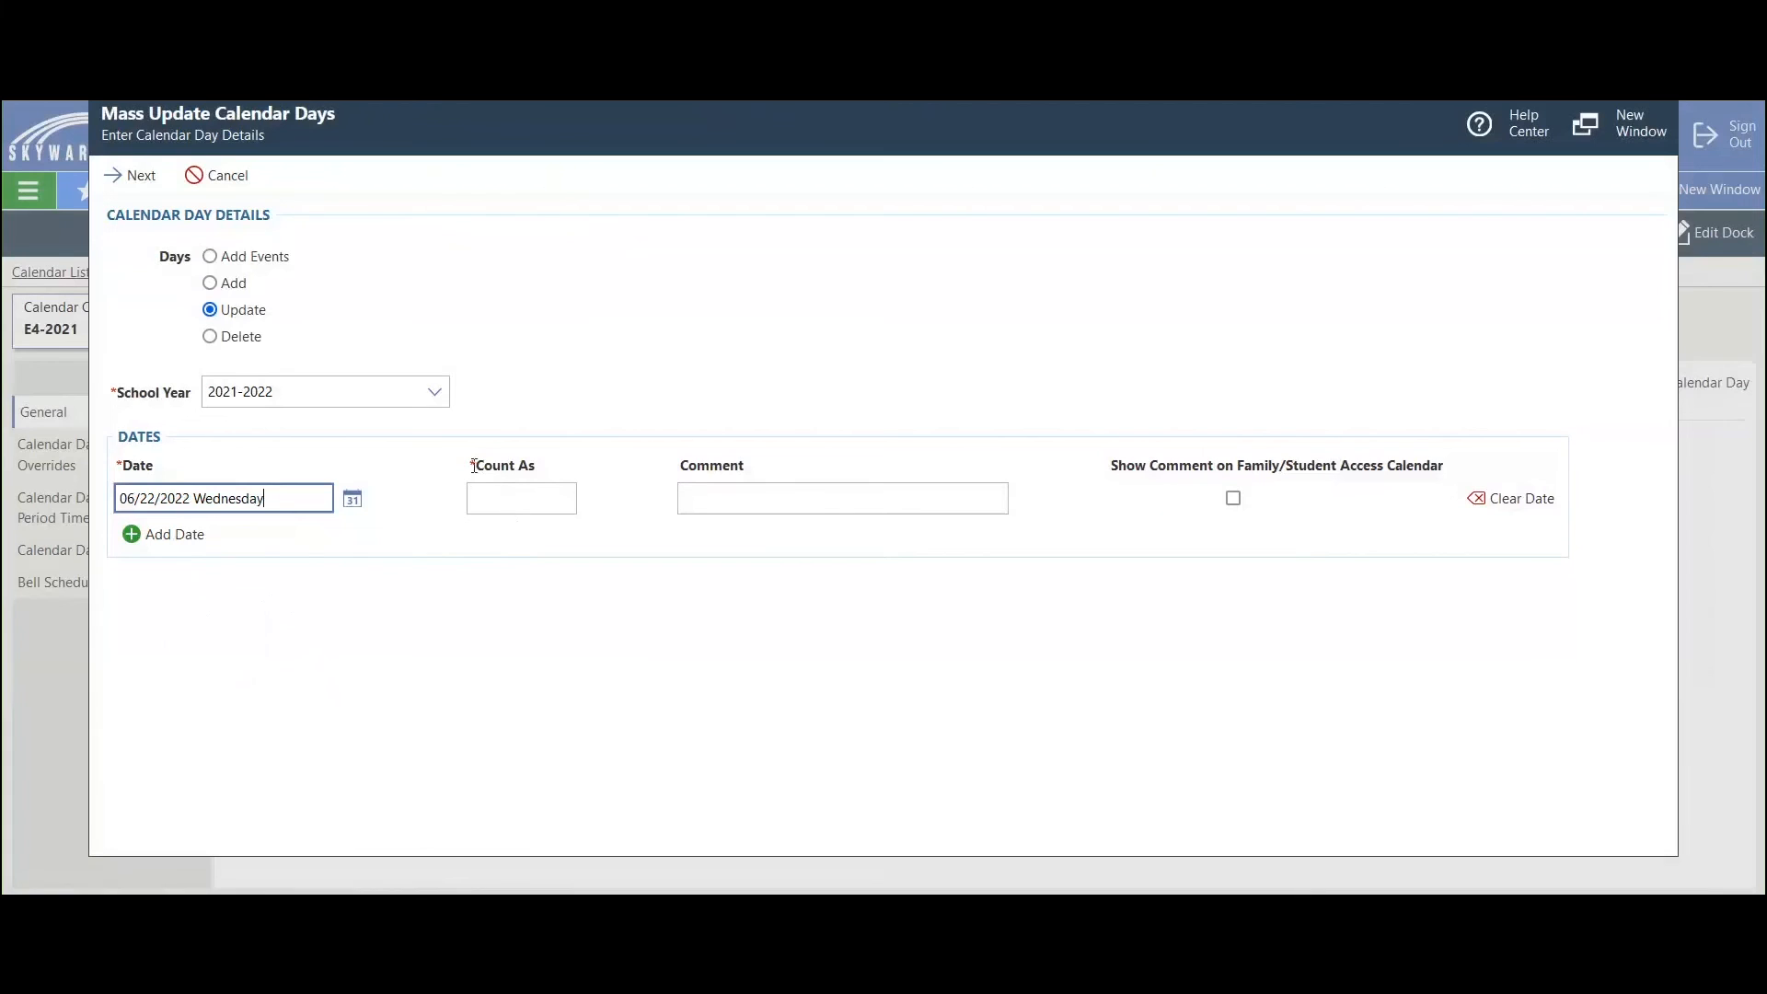
drag(471, 466, 543, 466)
click(509, 499)
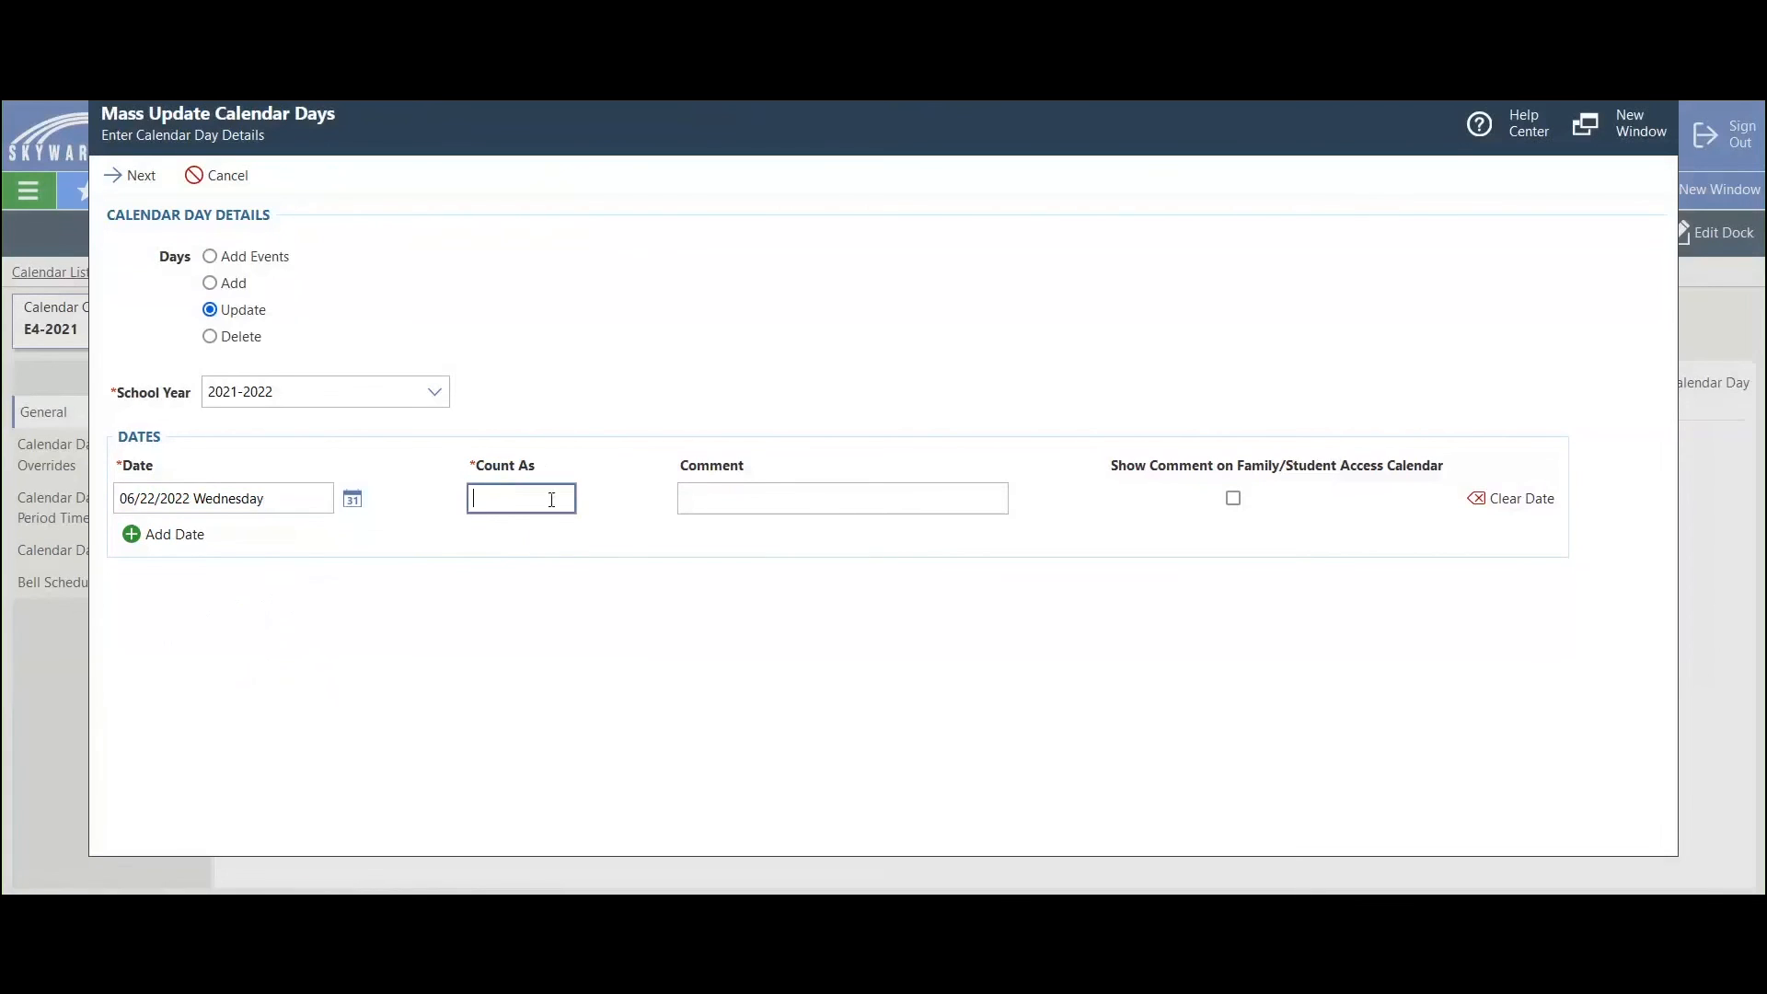
text(0)
click(594, 621)
Step: Proceed past the selected E4-2021 calendar and the review list, then run the mass update process
click(123, 181)
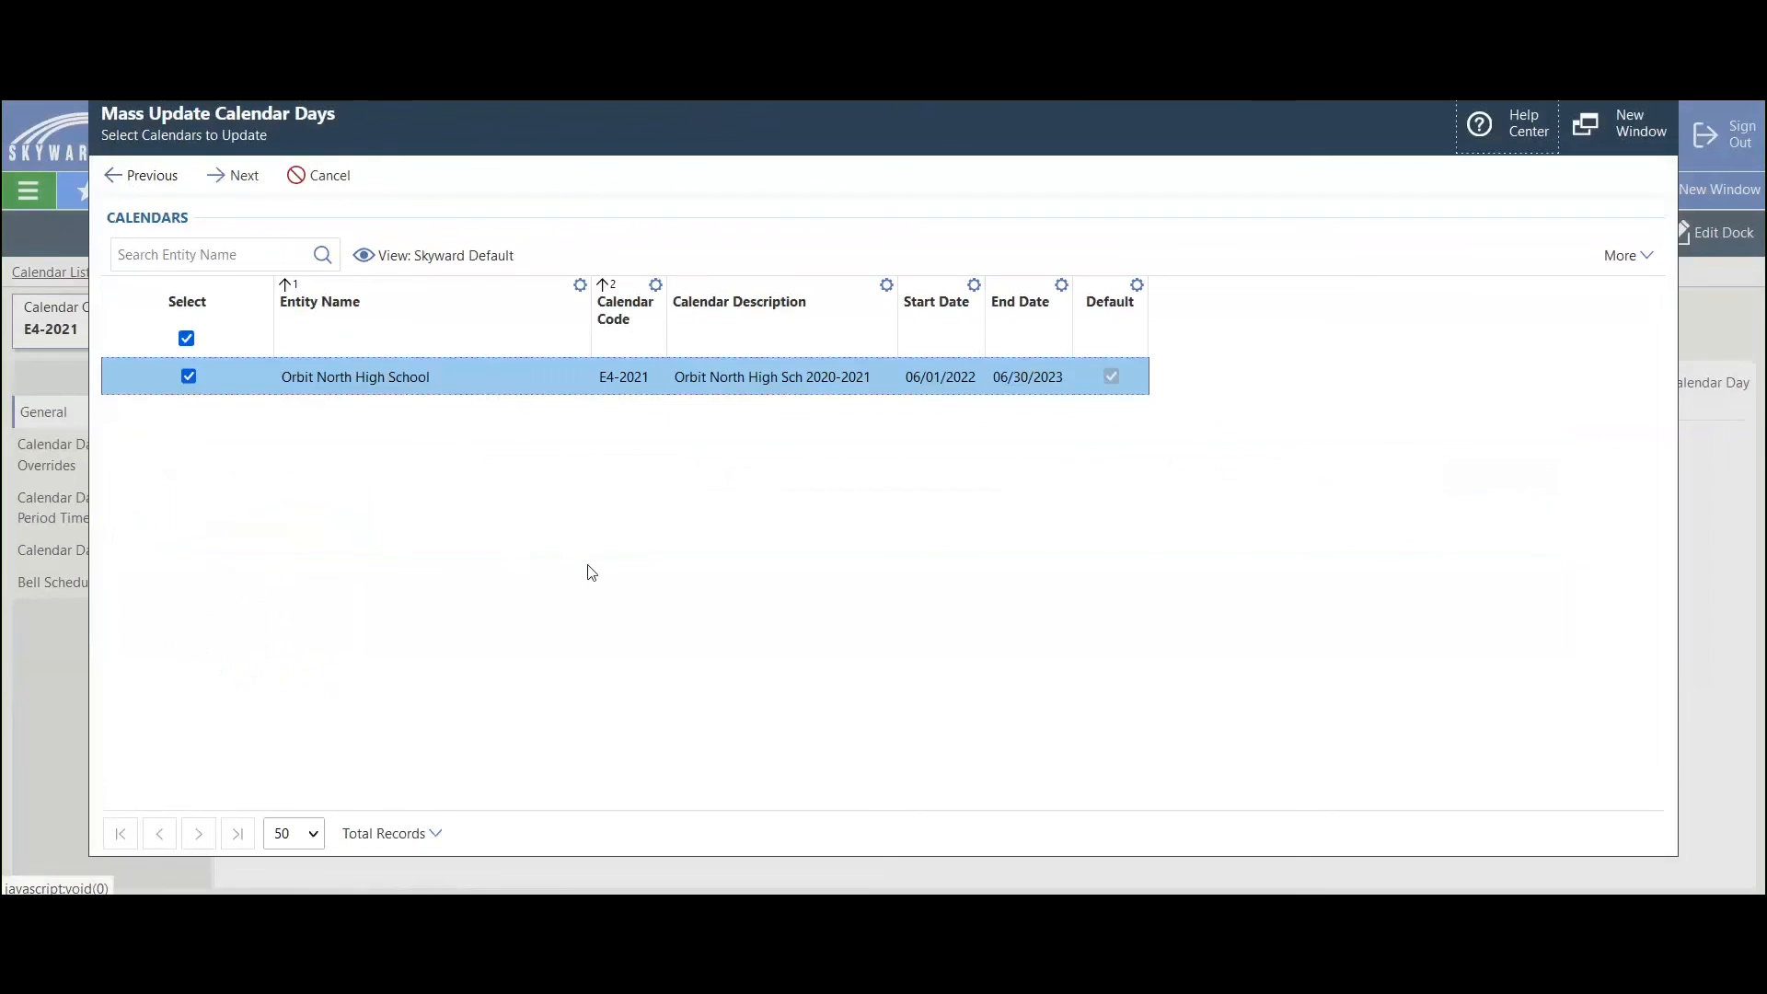
click(236, 182)
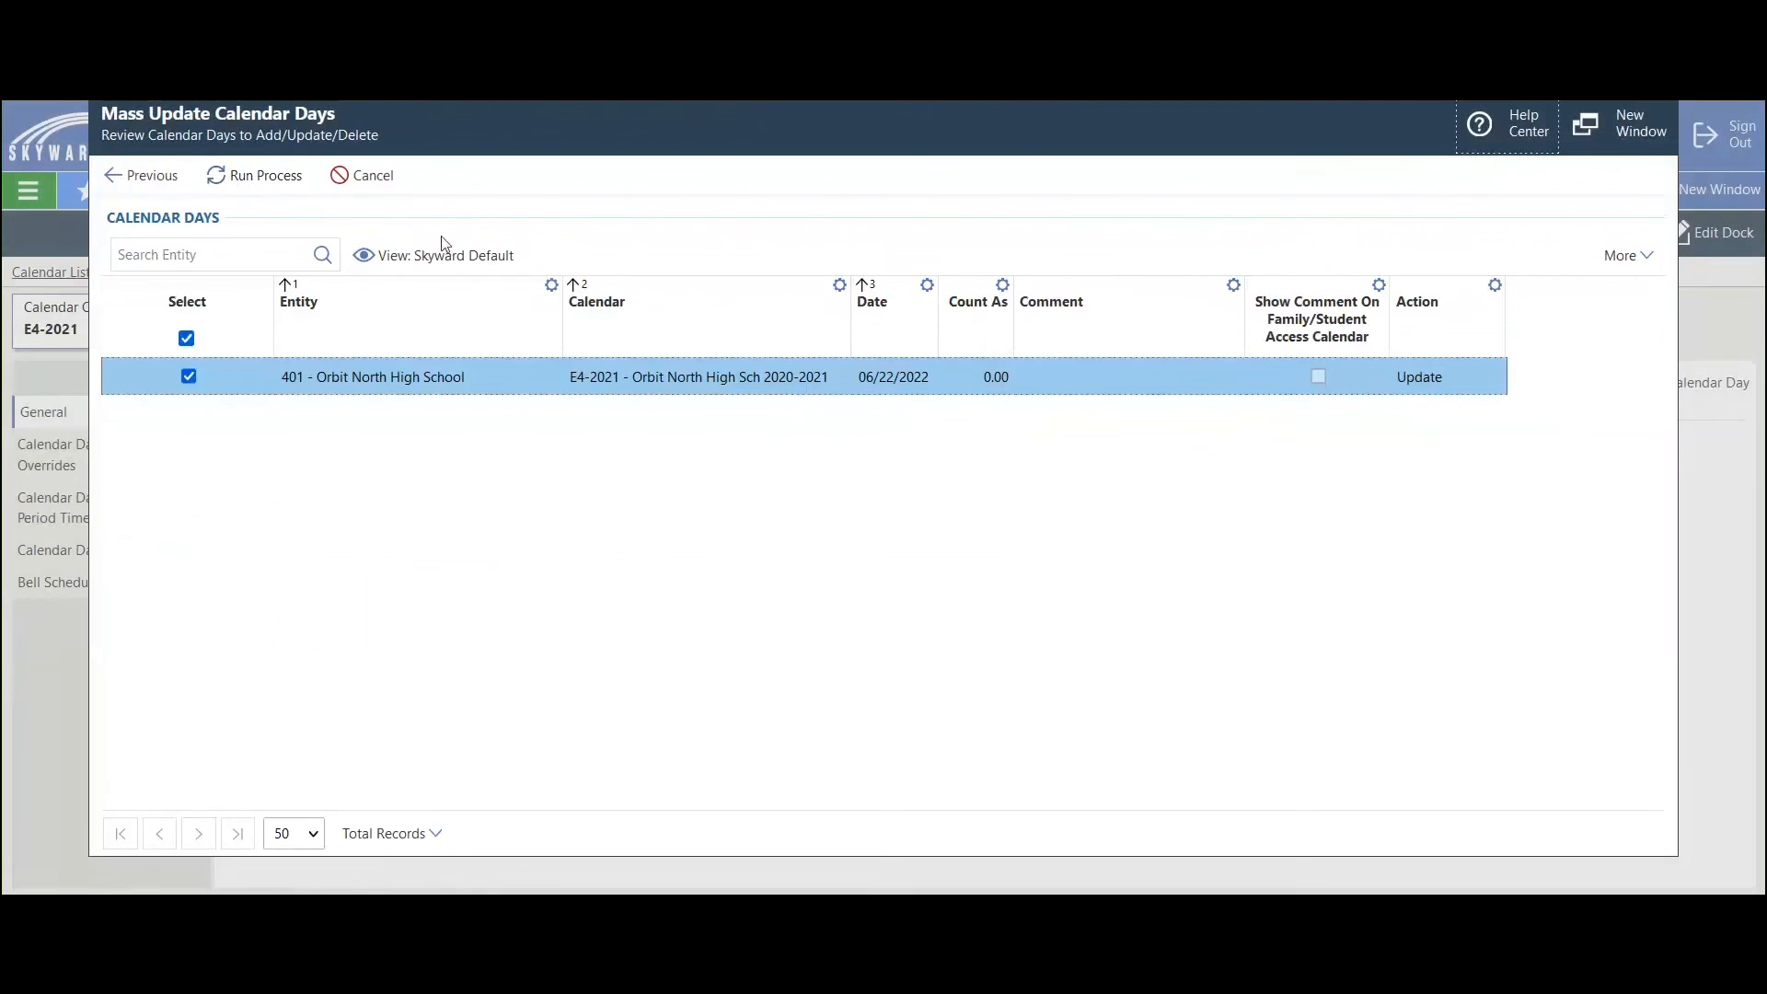
click(272, 180)
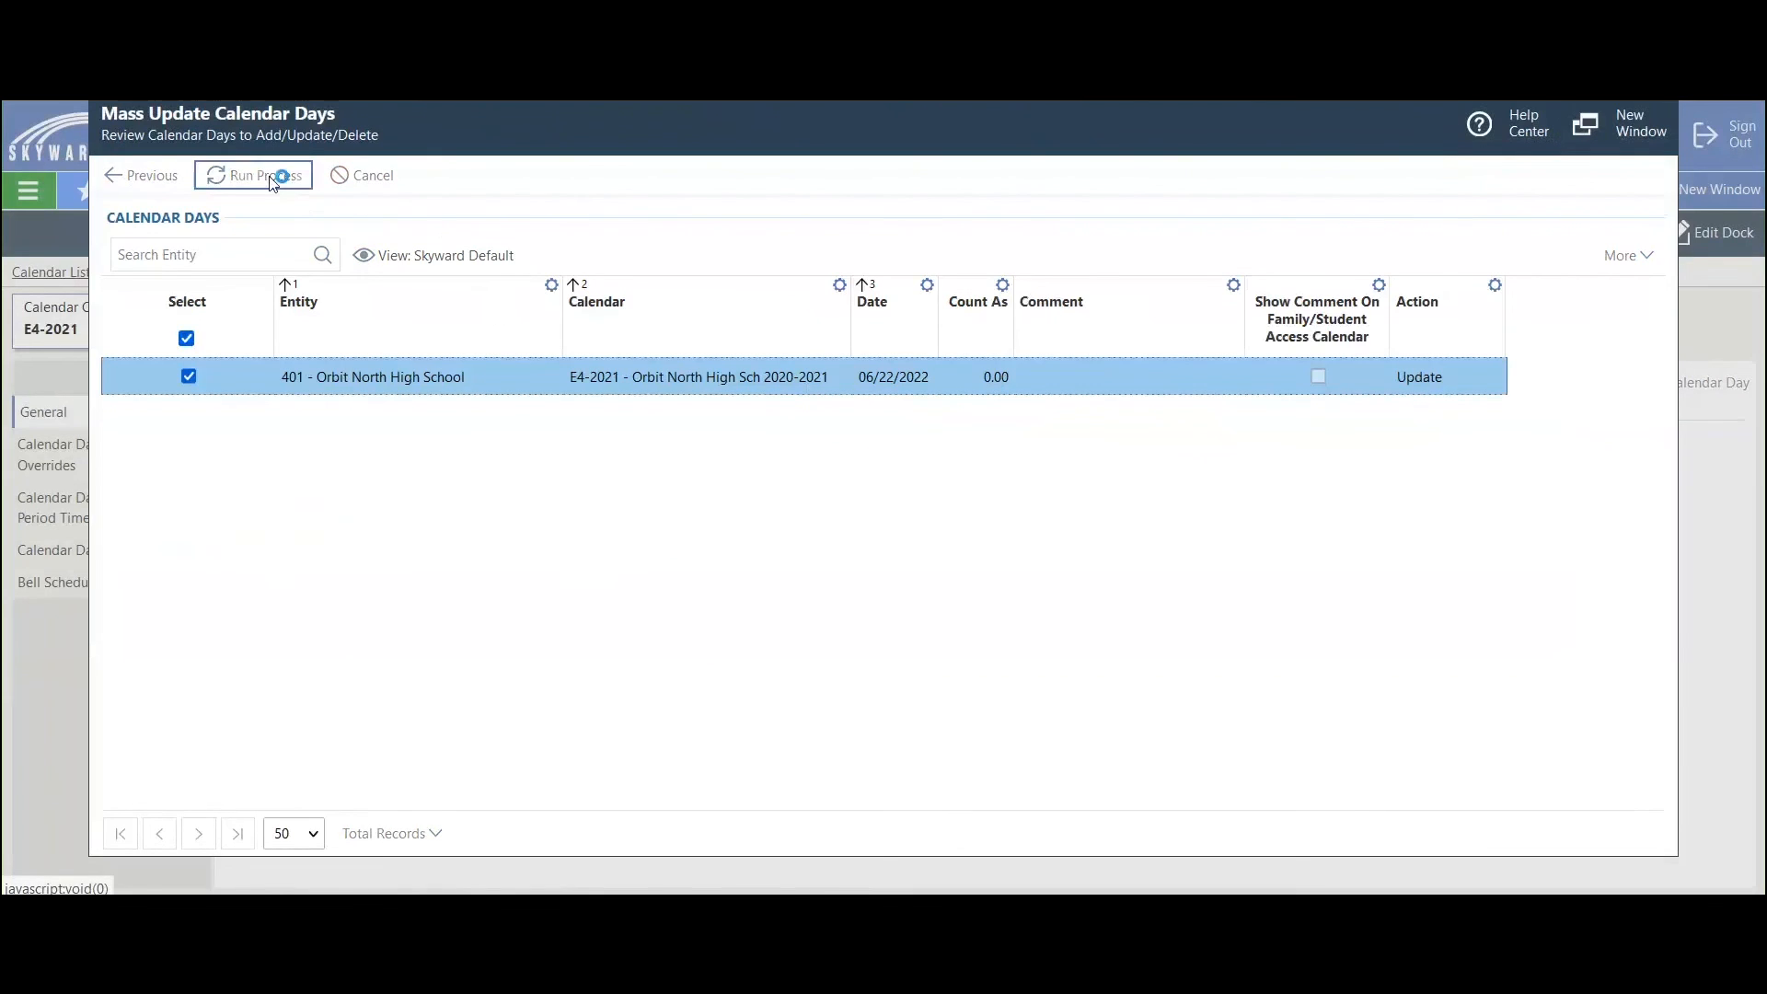